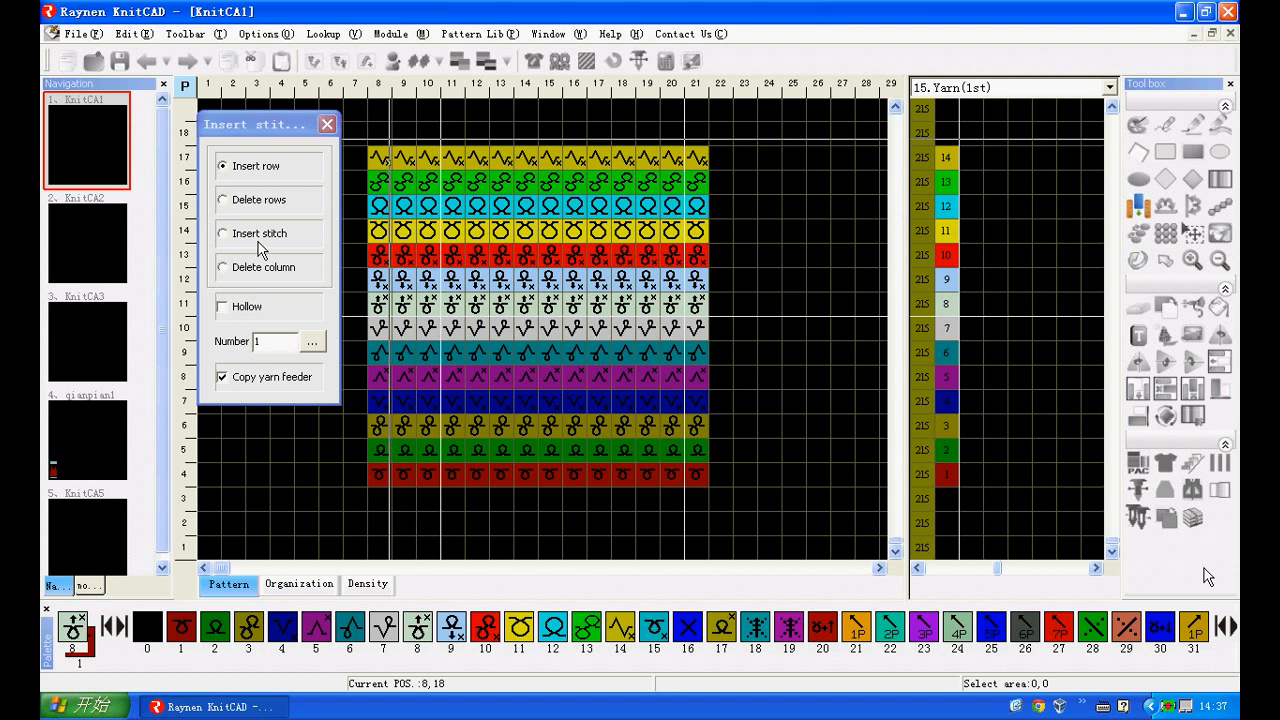
# Step: Choose row insertion and set the number of rows to 4 from the pattern
pyautogui.click(241, 170)
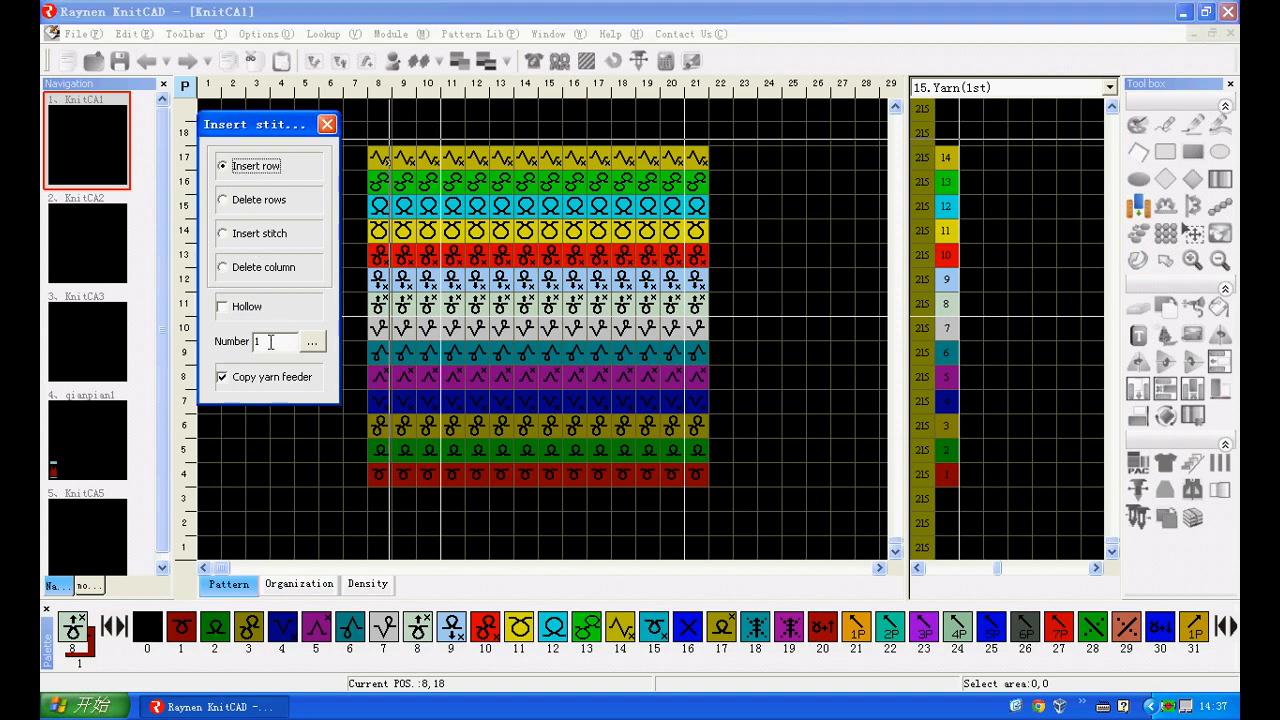
pyautogui.click(312, 341)
pyautogui.click(328, 270)
pyautogui.click(444, 318)
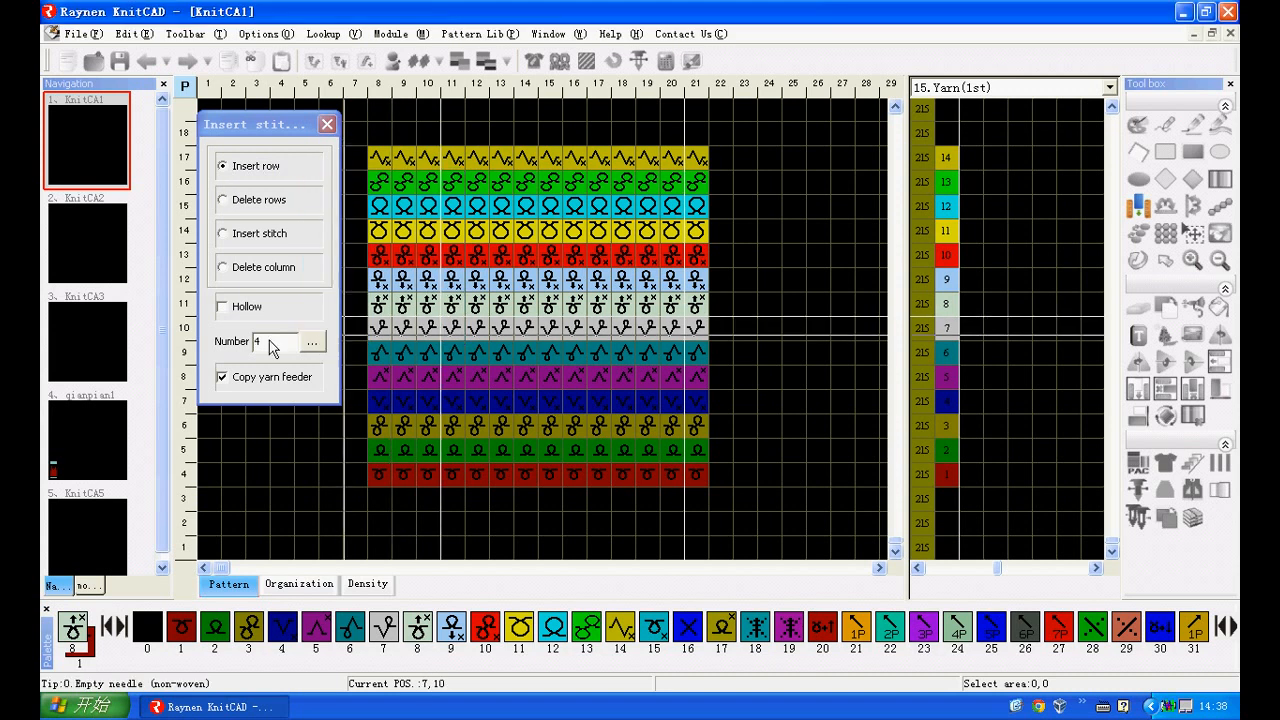
# Step: Set the number to 1 and insert a copy of navy row 7 together with its yarn feeder
pyautogui.moveTo(272, 346); pyautogui.dragTo(236, 340)
pyautogui.write('1')
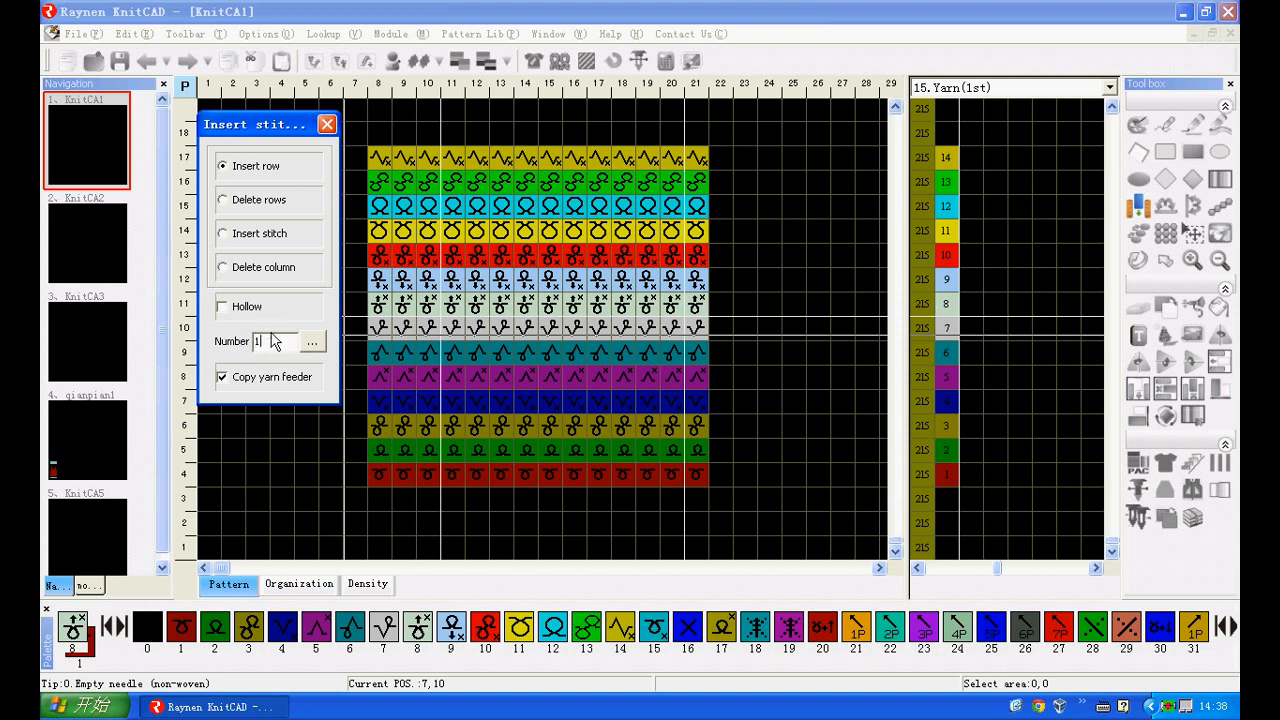
pyautogui.click(434, 413)
pyautogui.click(434, 413)
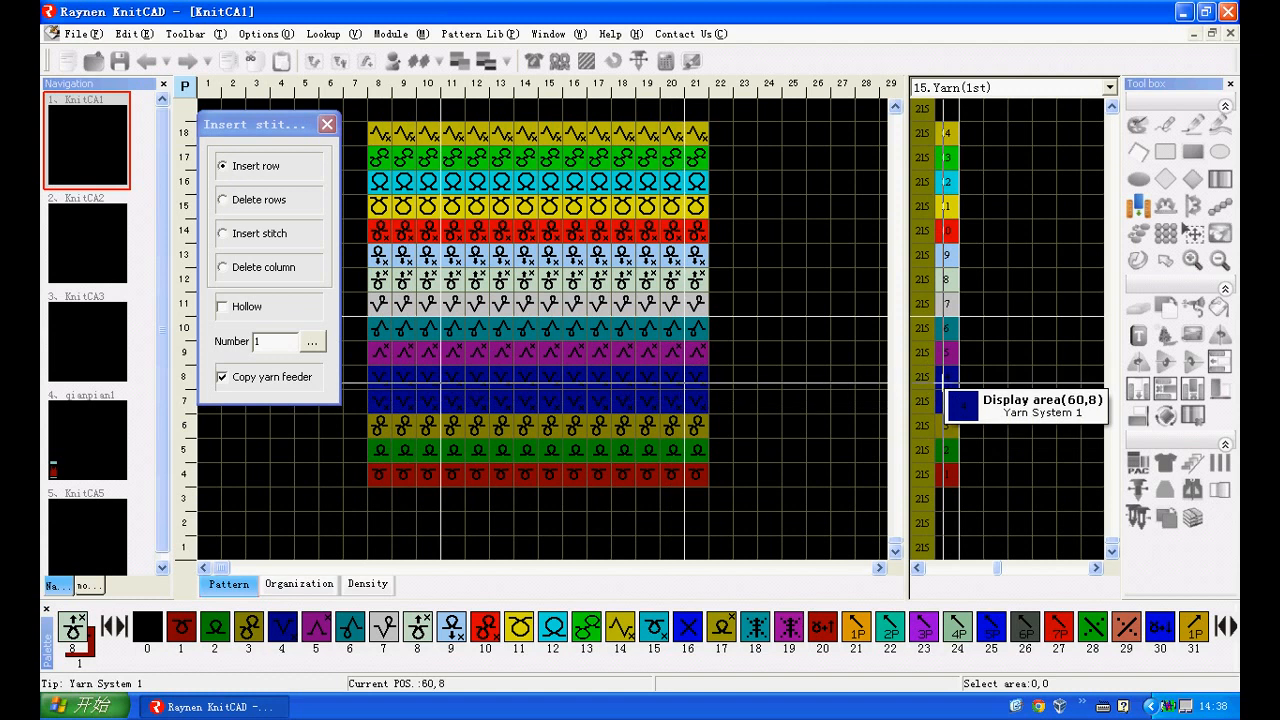
# Step: Insert a hollow row at row 12 with its yarn feeder copied and another at row 15 with yarn feeder copying off
pyautogui.click(223, 307)
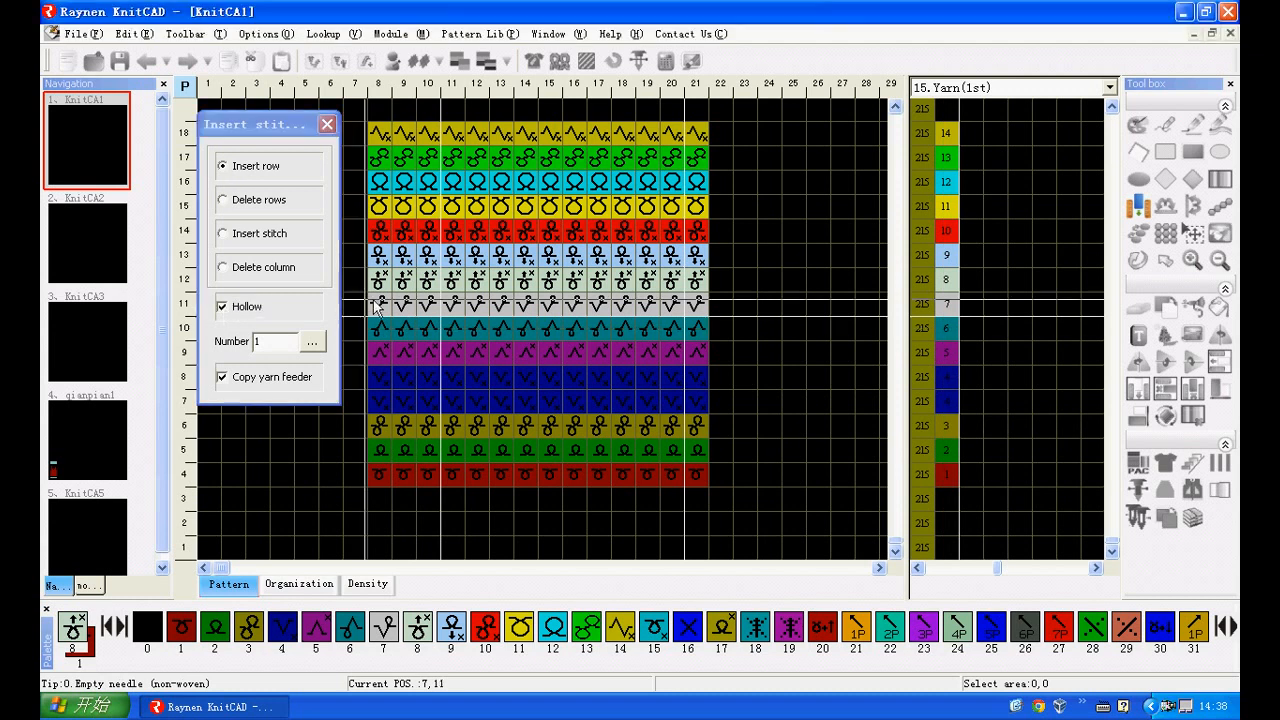
pyautogui.click(428, 270)
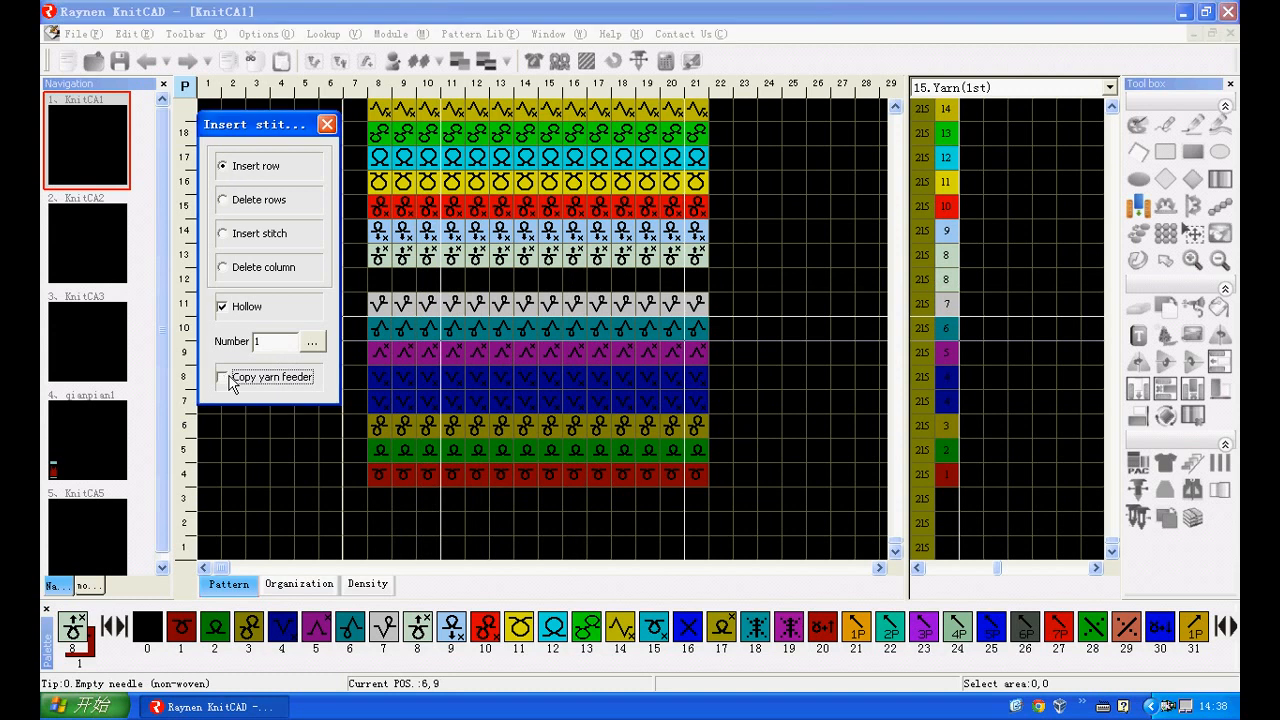
pyautogui.click(227, 378)
pyautogui.click(495, 199)
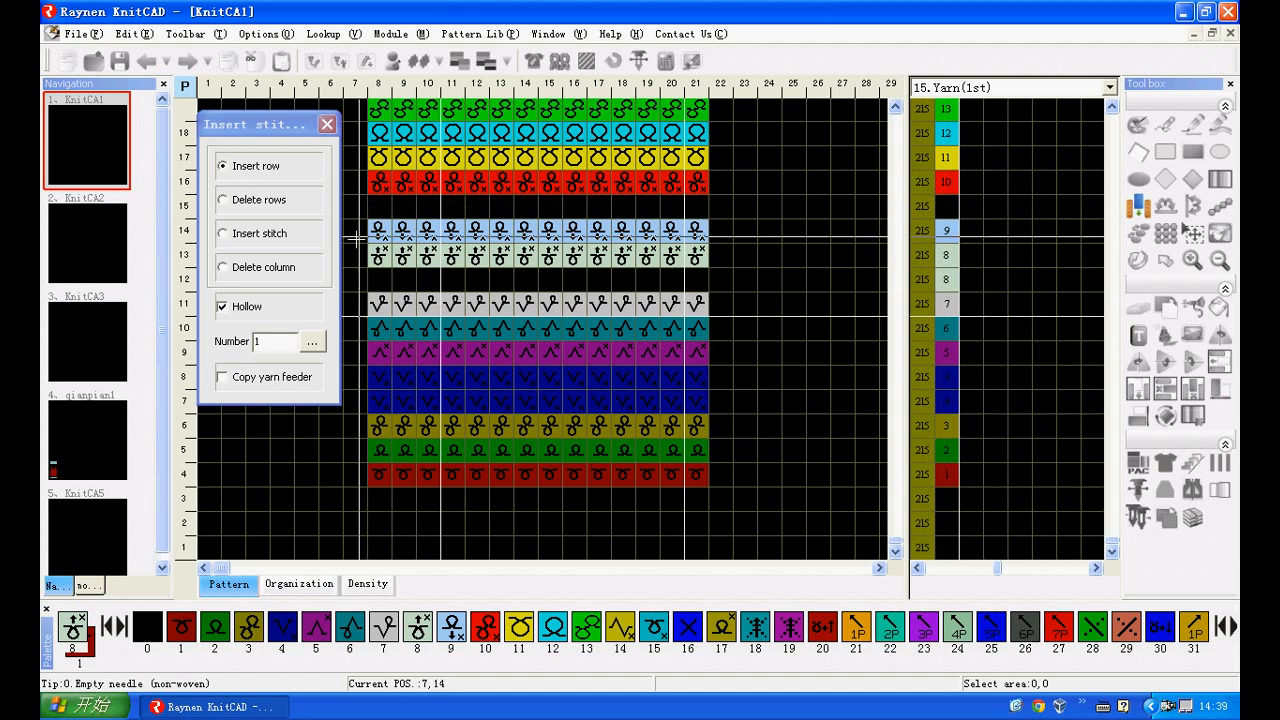
pyautogui.click(223, 384)
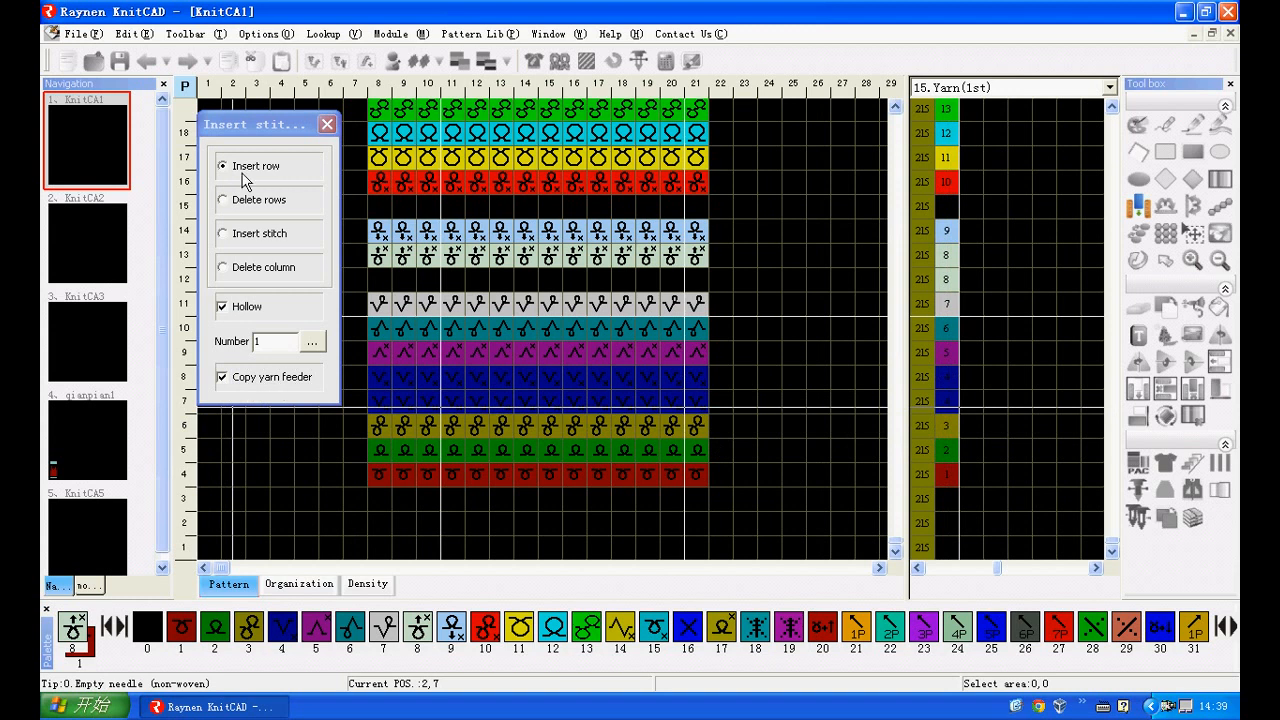
# Step: Delete two rows of the pattern at row 5
pyautogui.click(226, 201)
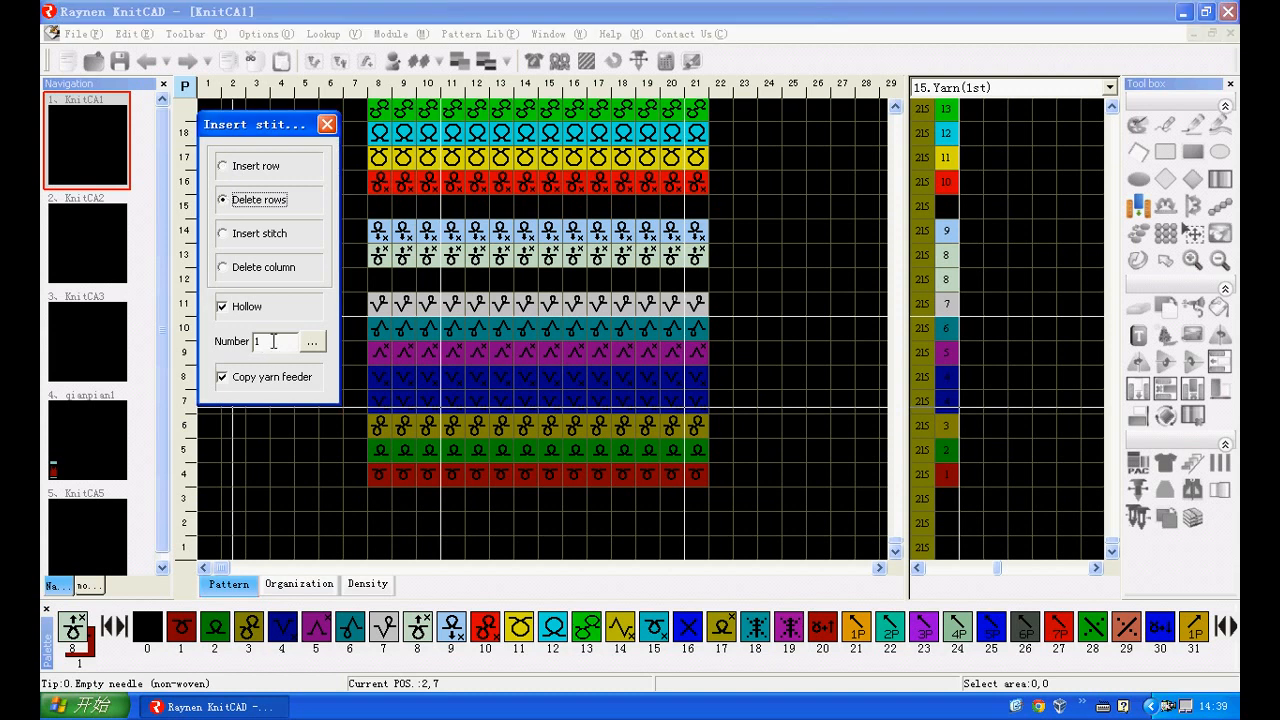
pyautogui.moveTo(273, 341); pyautogui.dragTo(254, 341)
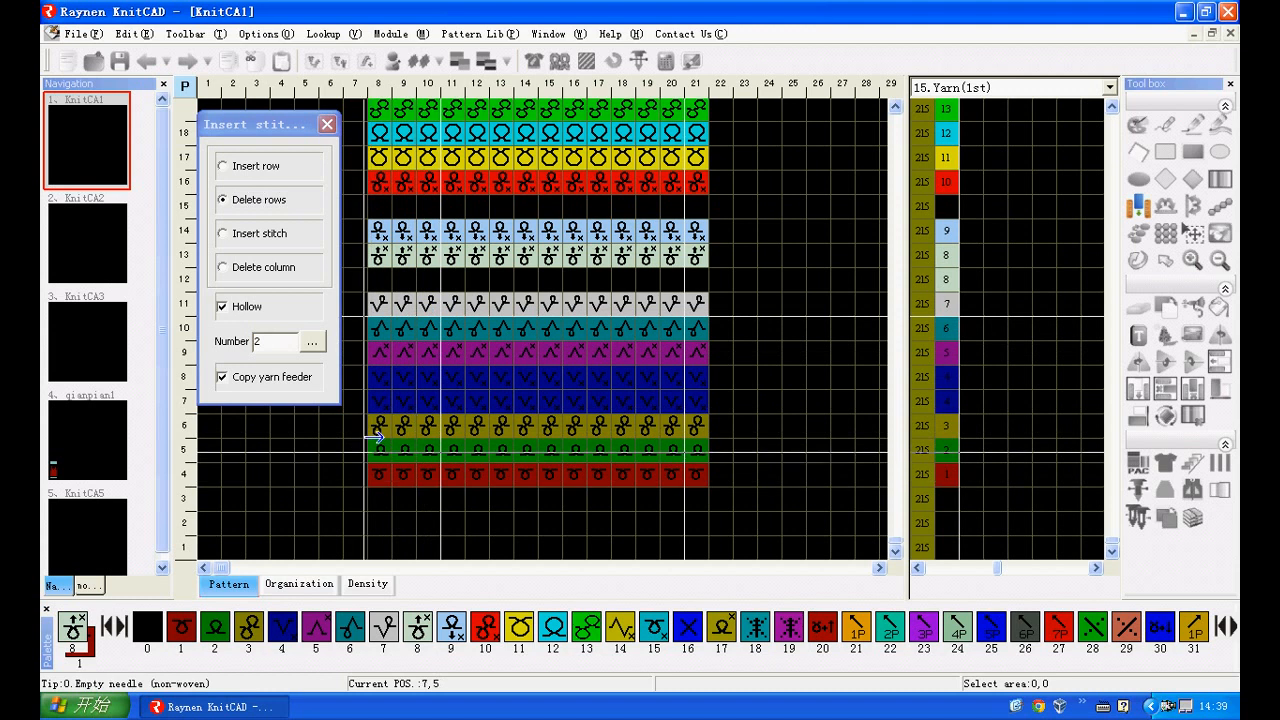
pyautogui.click(360, 447)
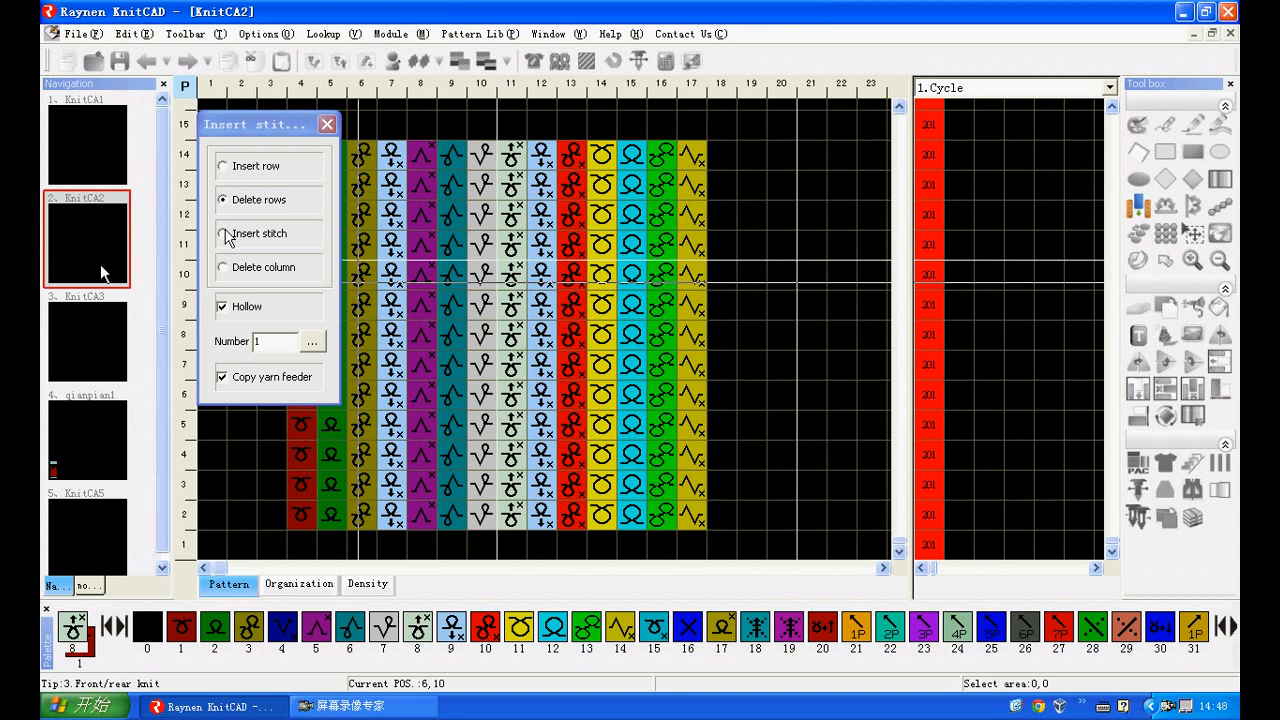
# Step: Insert two hollow stitch columns before the purple column 8 in the KnitCA2 pattern
pyautogui.click(228, 238)
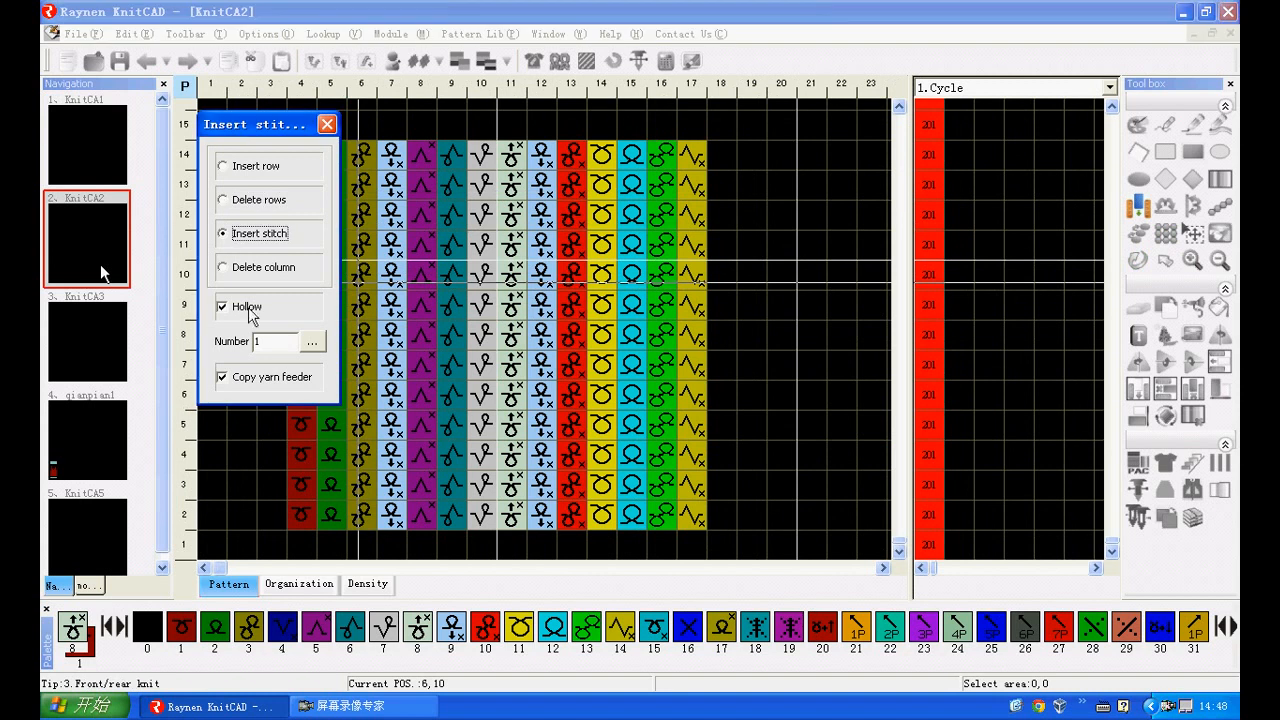
pyautogui.click(263, 341)
pyautogui.press('BackSpace')
pyautogui.write('3')
pyautogui.press('BackSpace')
pyautogui.write('2')
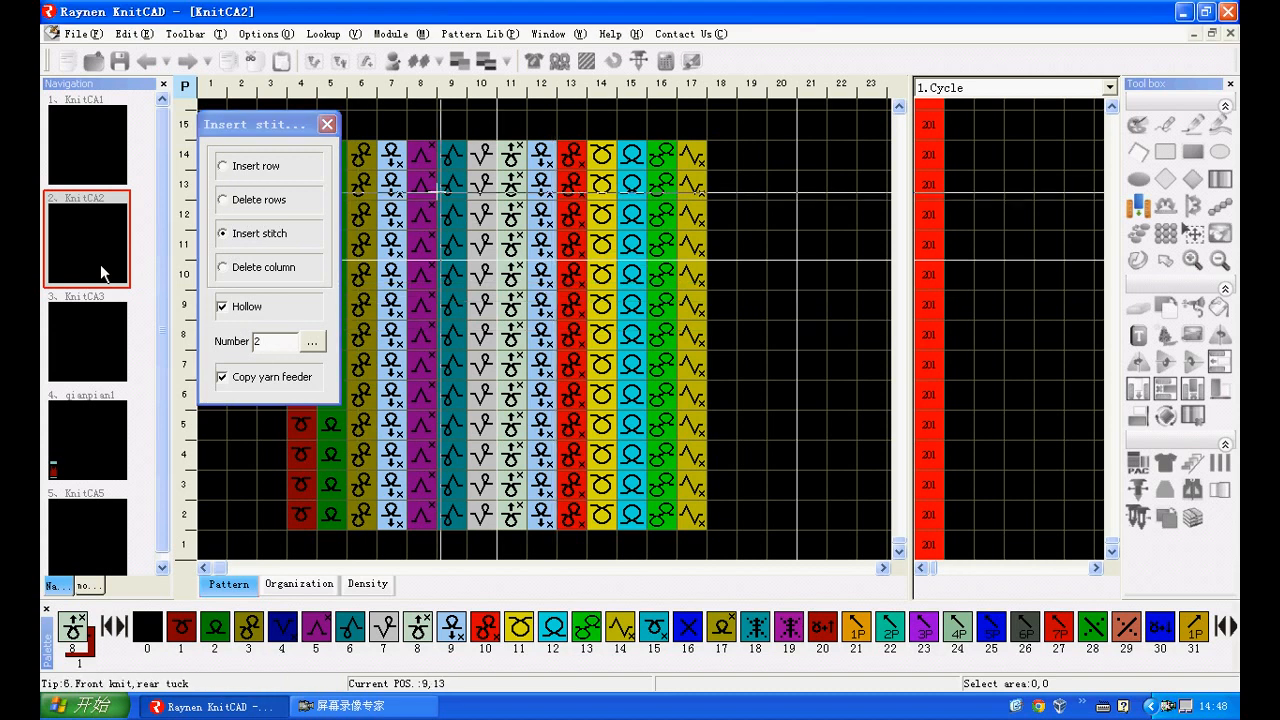
pyautogui.click(422, 184)
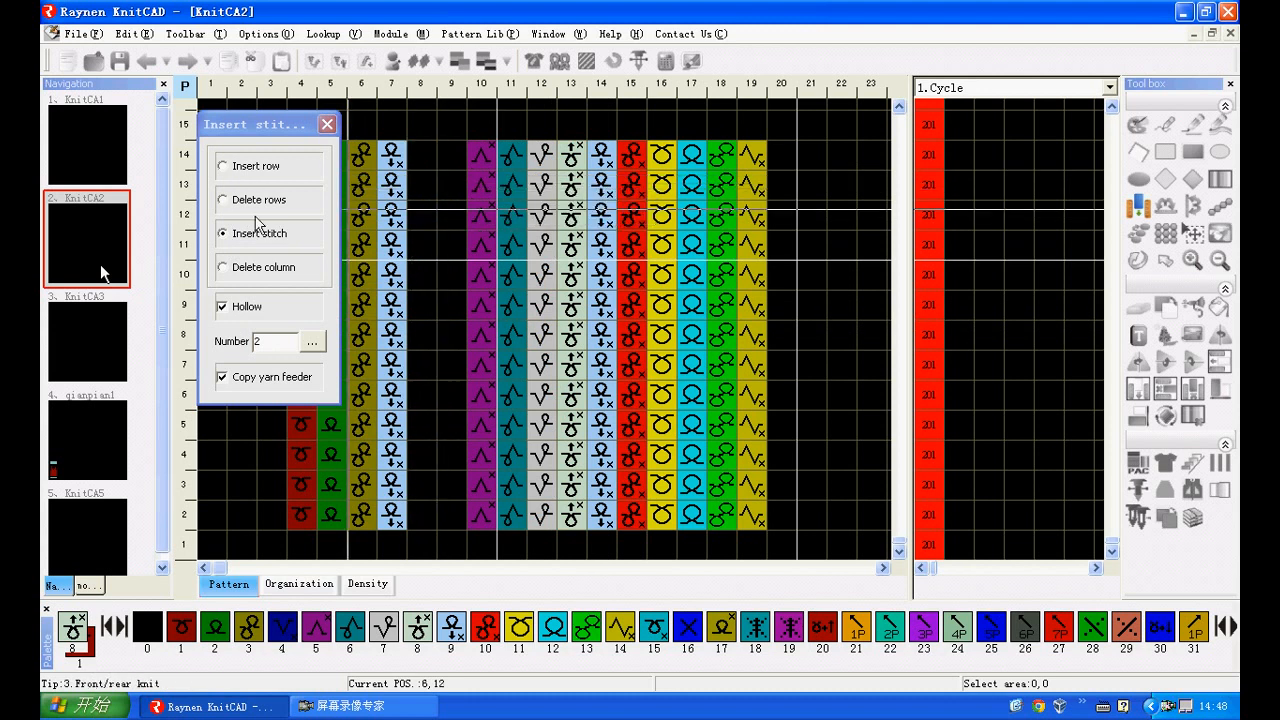
# Step: Insert two copies of the pale green column 13 with Hollow off, and open the KnitCA3 pattern
pyautogui.click(224, 309)
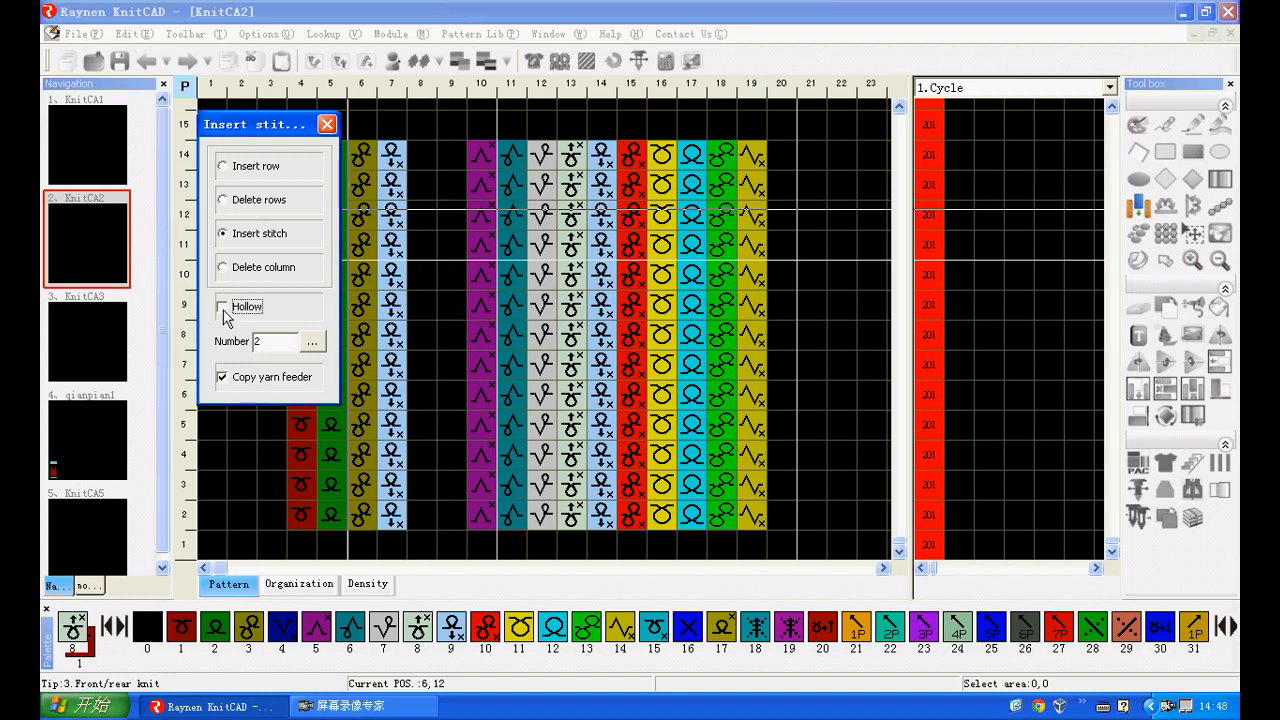
pyautogui.click(569, 317)
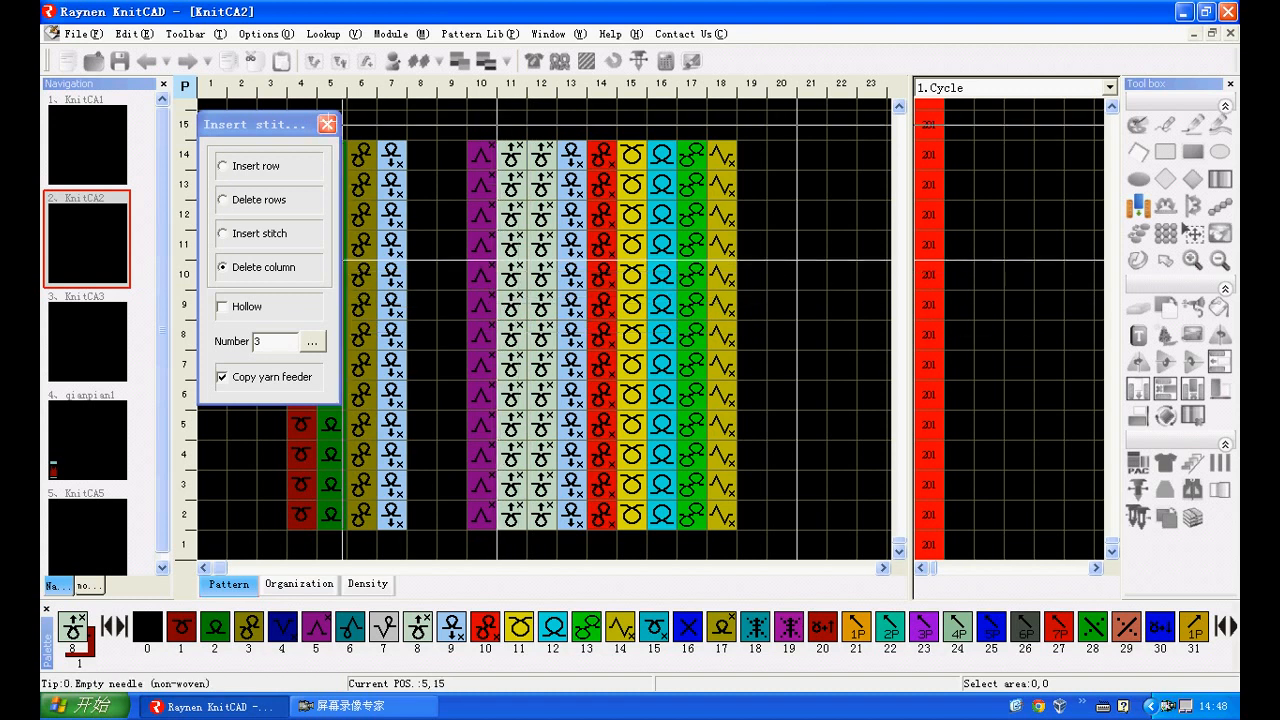
pyautogui.click(327, 124)
pyautogui.click(98, 334)
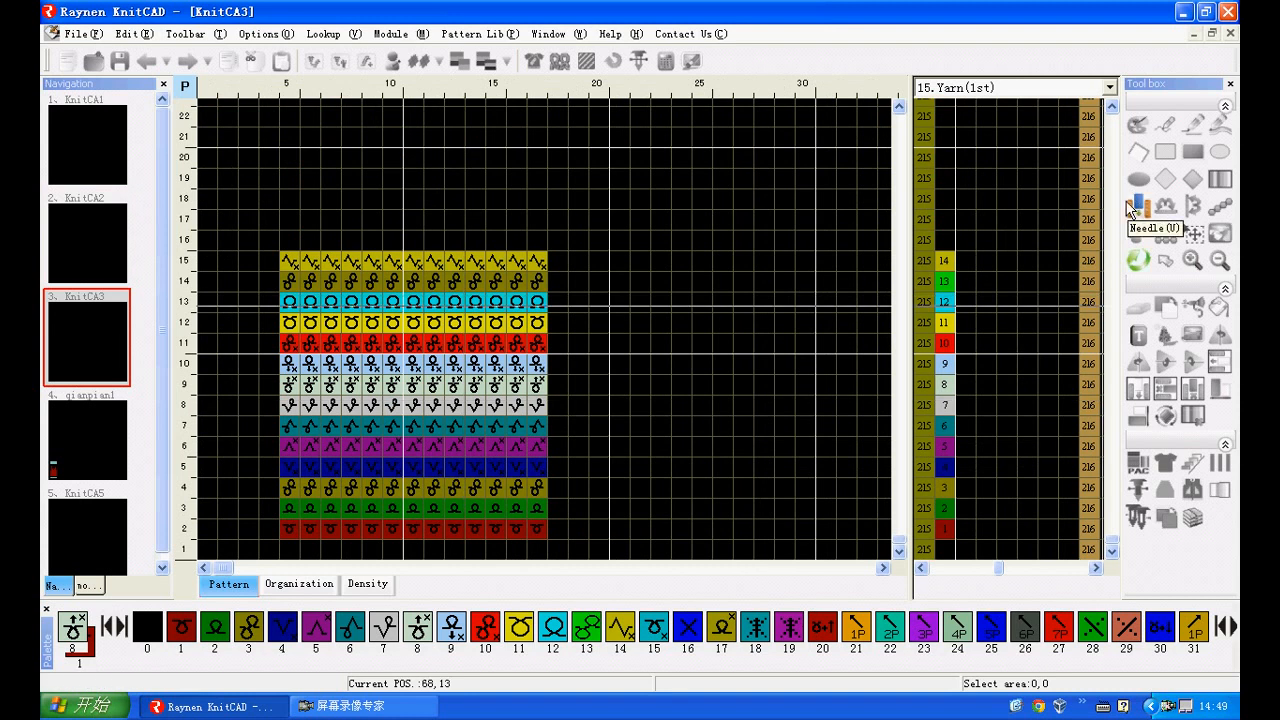
pyautogui.click(1194, 396)
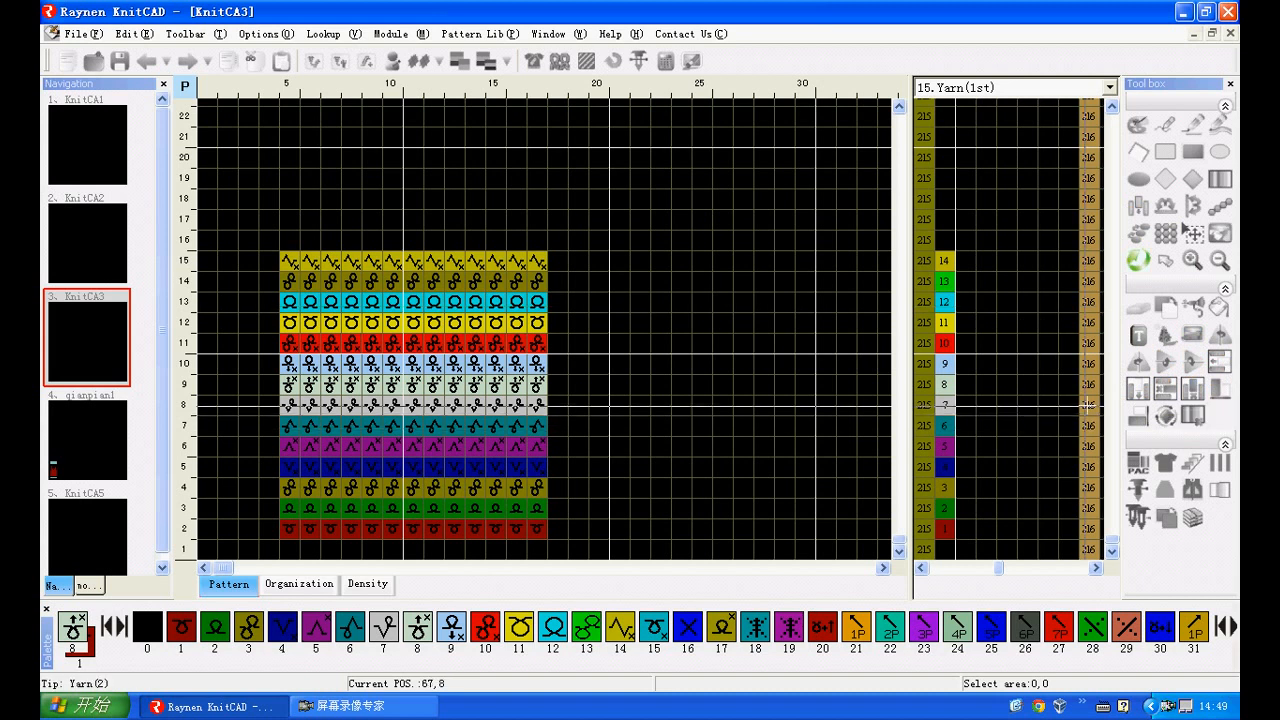
pyautogui.click(1220, 364)
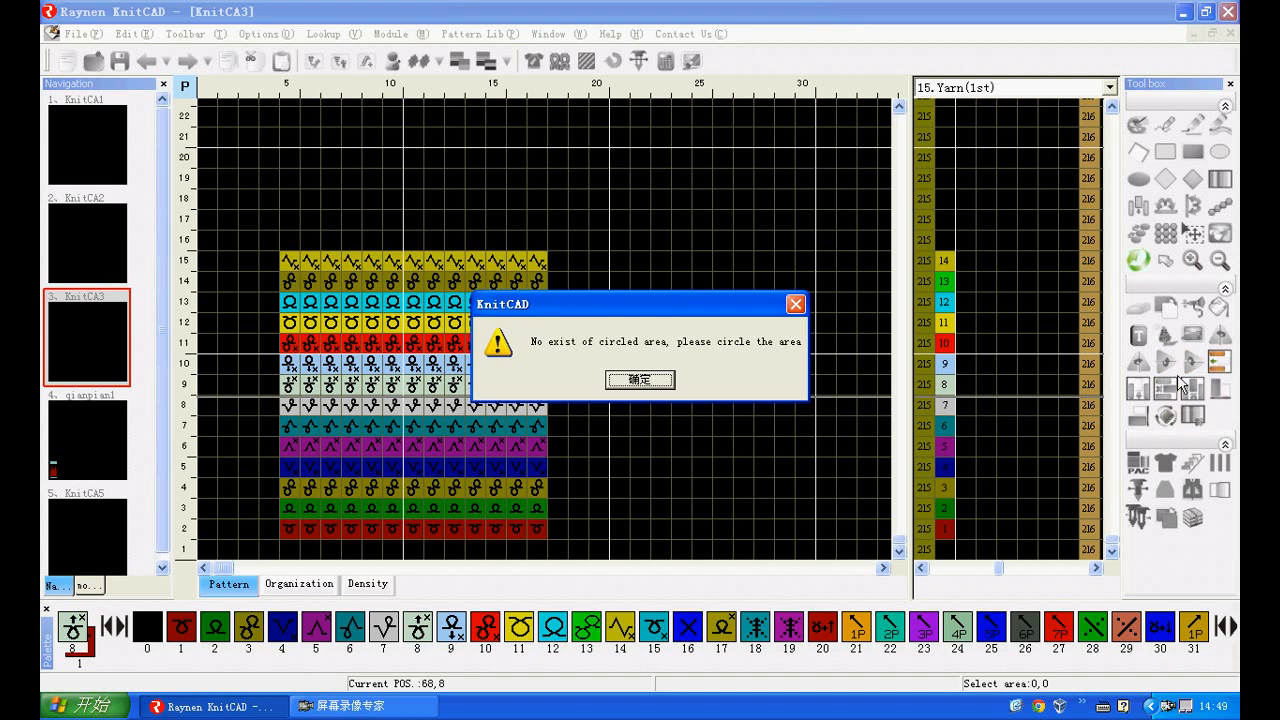
pyautogui.click(653, 381)
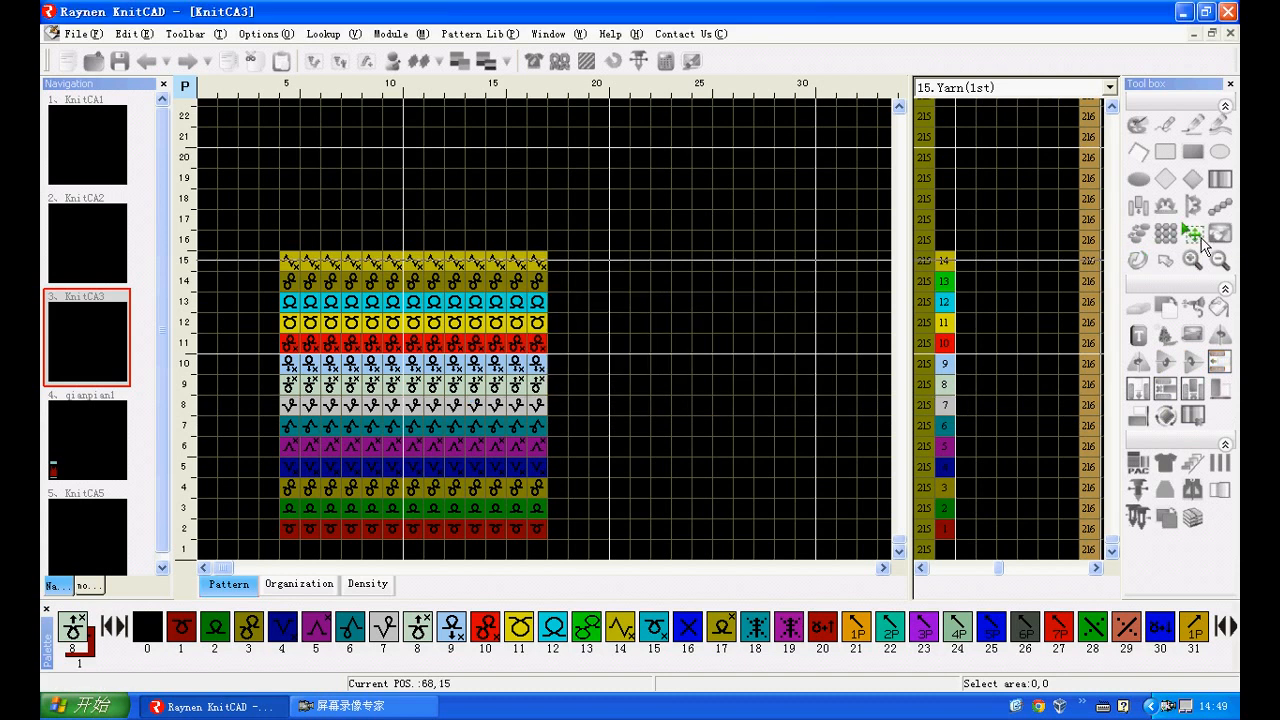
# Step: Select the 7-by-7 area starting at column 8, row 7, and insert empty rows within it using Space 1 and Empty 1
pyautogui.moveTo(350, 425); pyautogui.dragTo(480, 303)
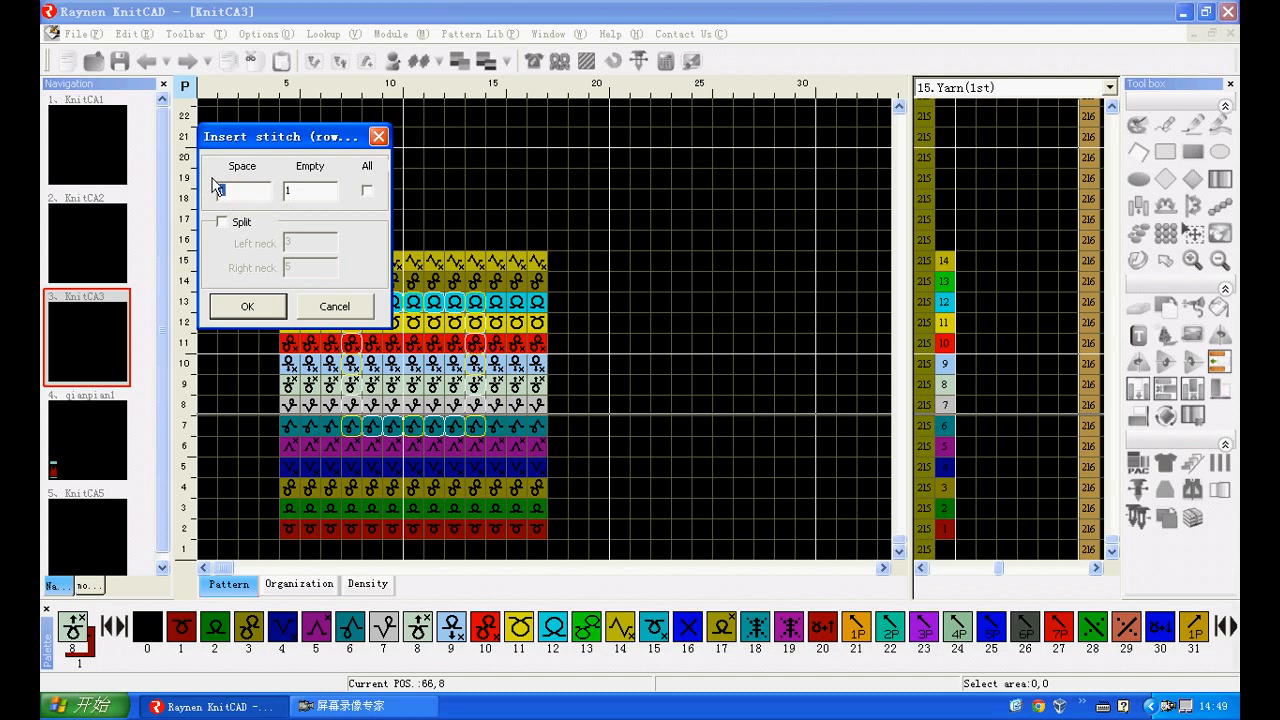
pyautogui.click(247, 306)
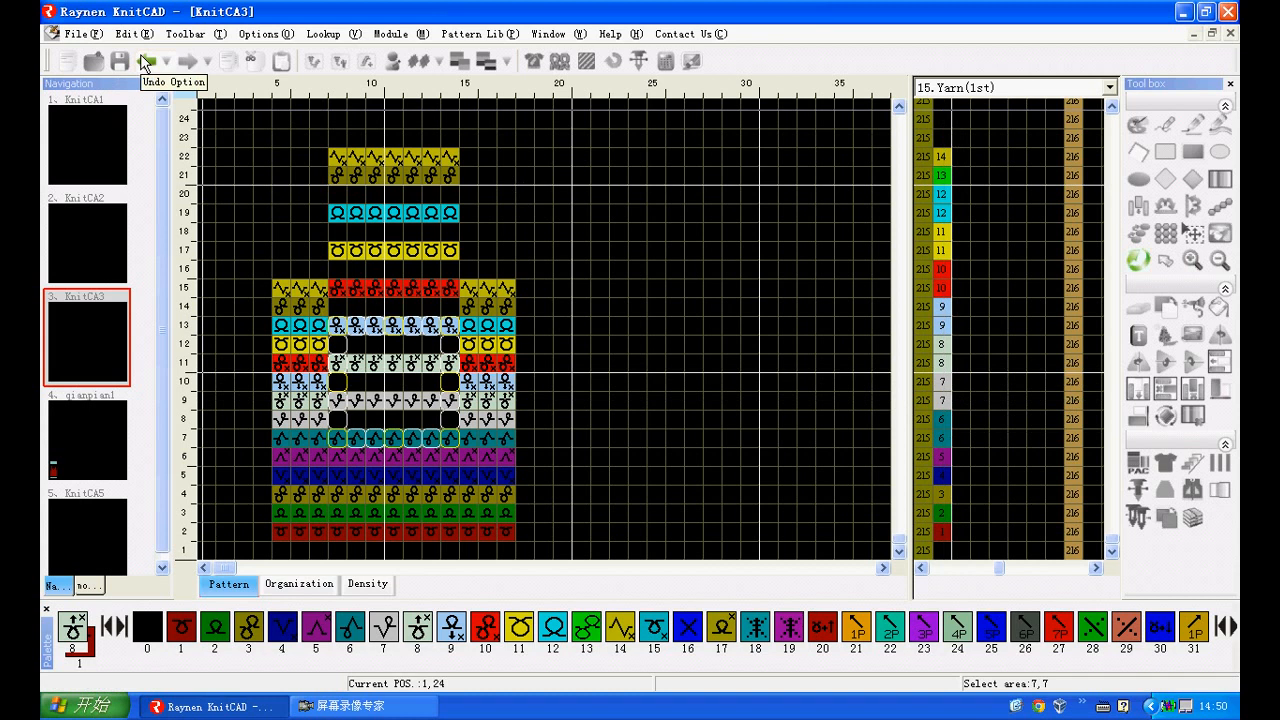
# Step: Undo the row insertion and repeat it across the full pattern width with All enabled, Space 1 and Empty 1
pyautogui.click(143, 62)
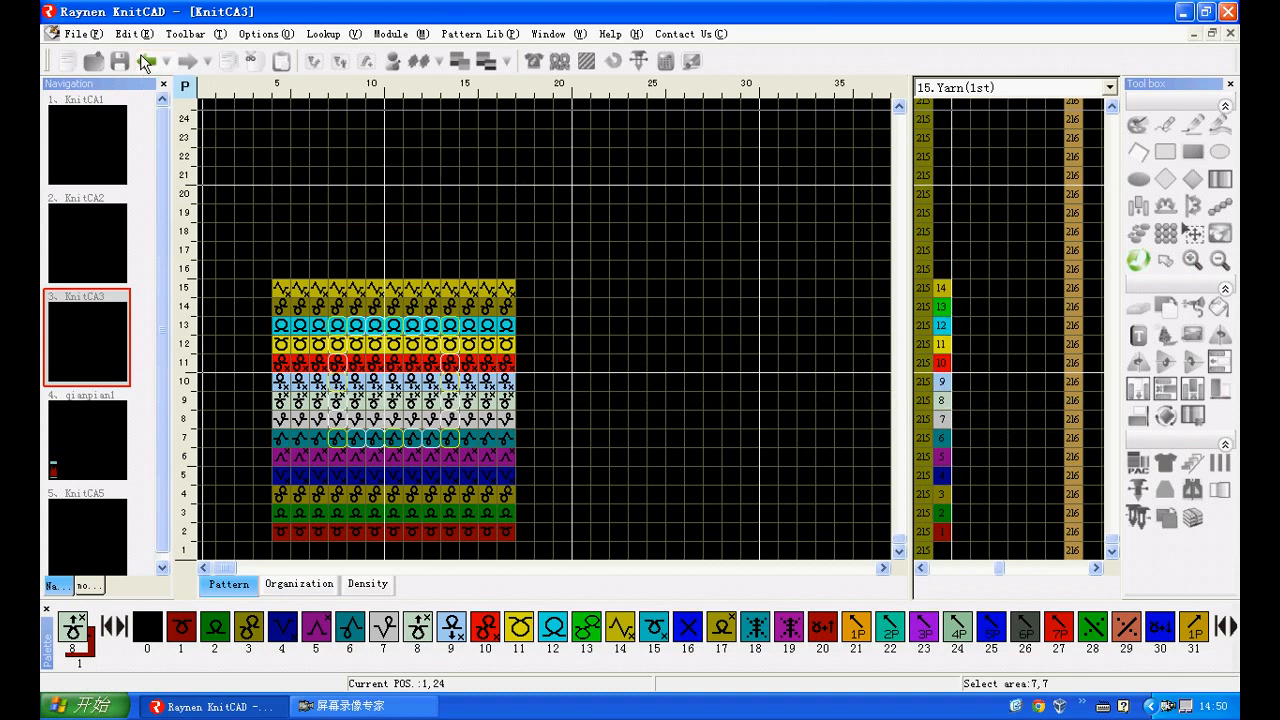
pyautogui.click(1220, 366)
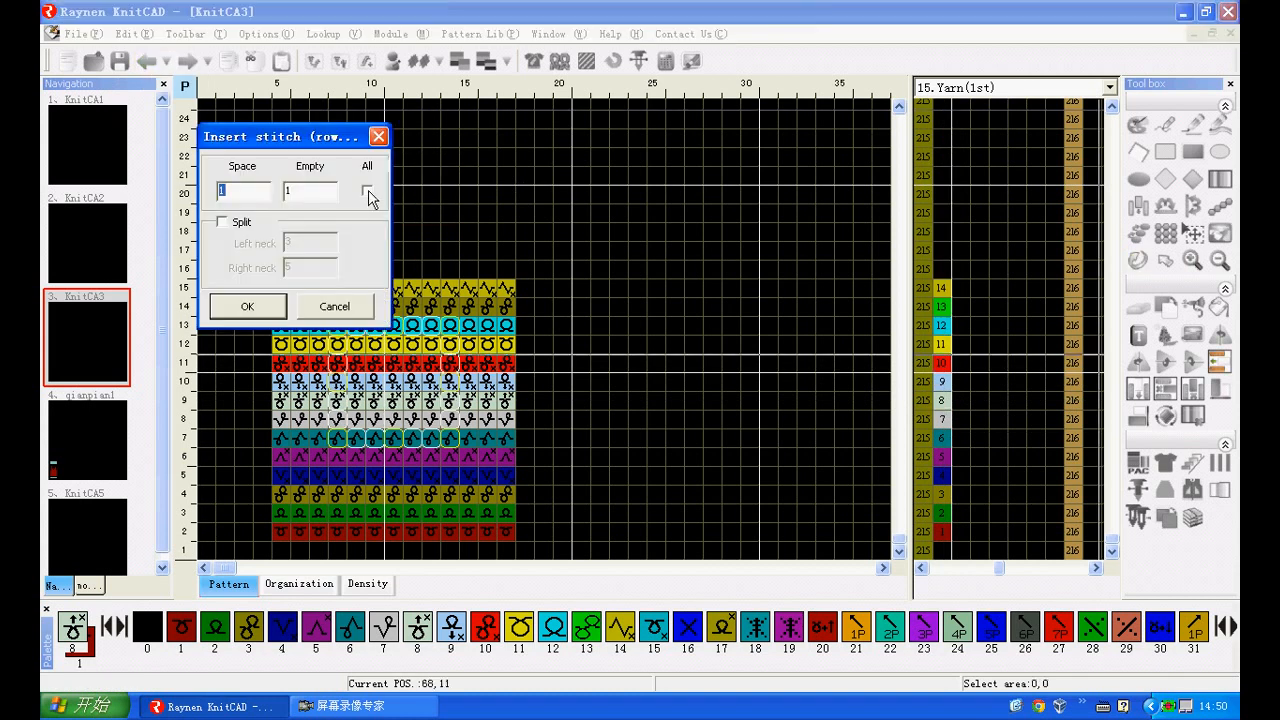
pyautogui.click(367, 192)
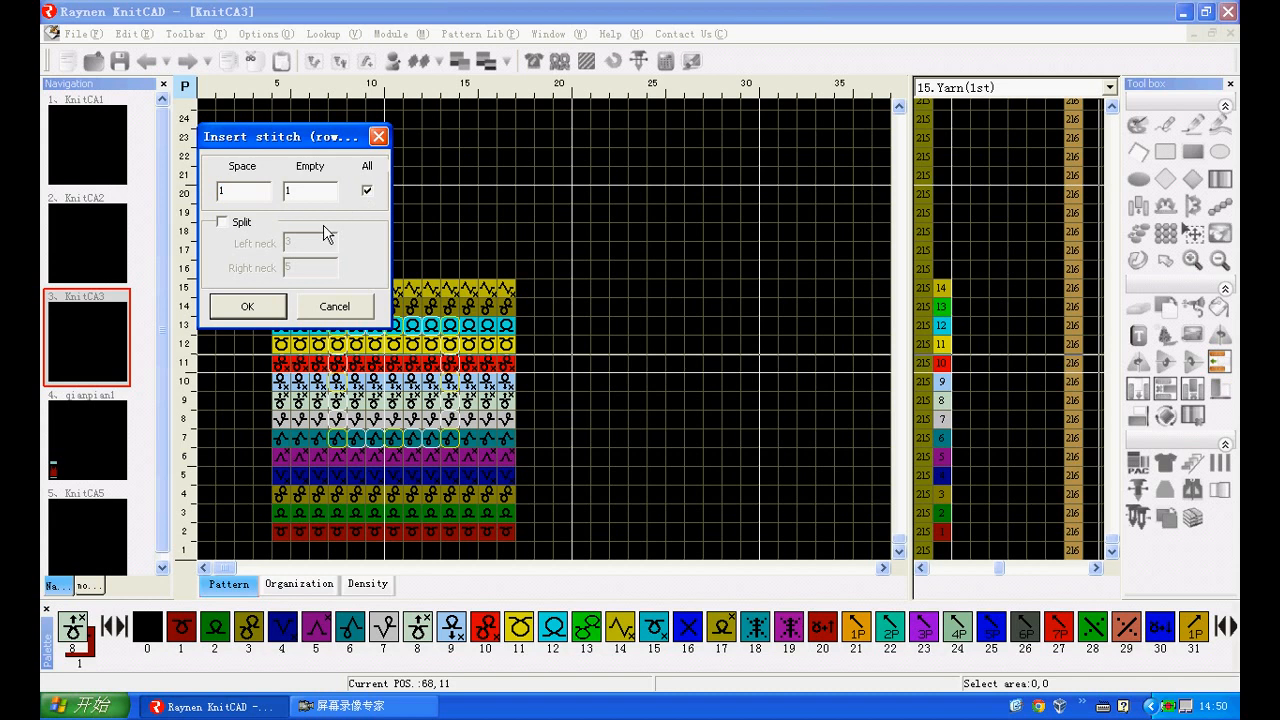
pyautogui.click(269, 311)
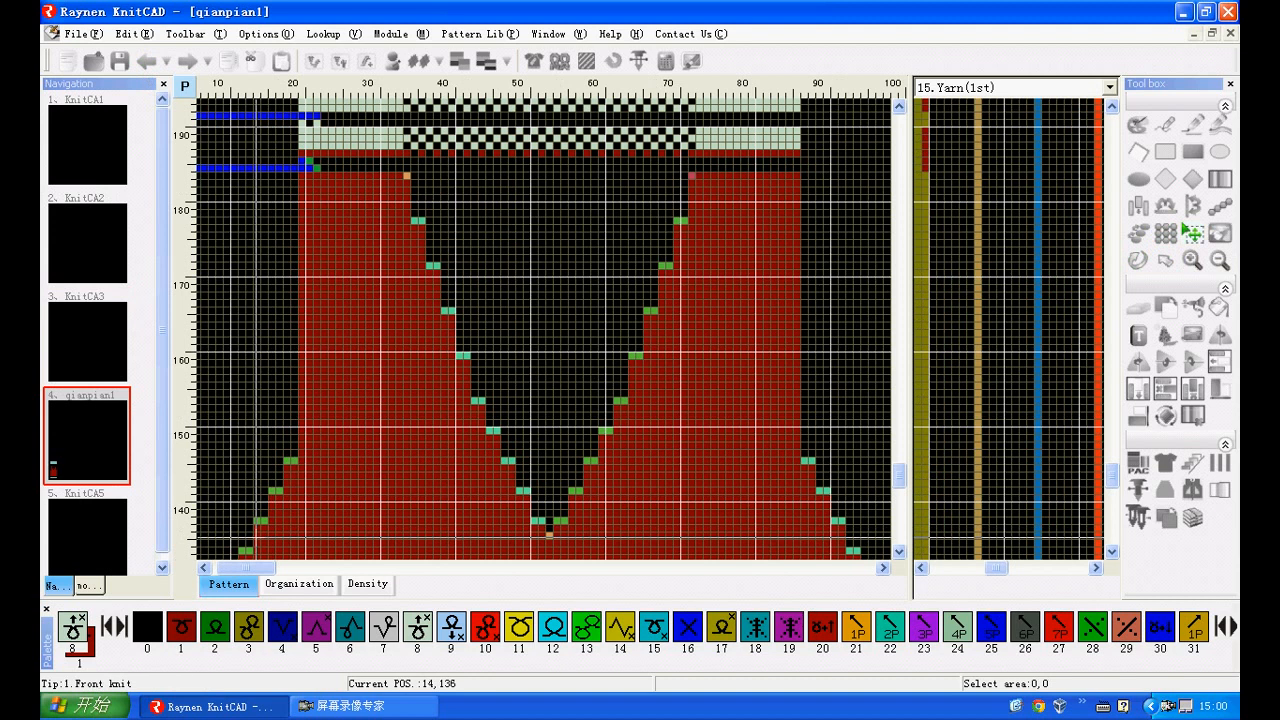
# Step: Select the 79-by-49 V-neck area in qianpian1 and insert rows with Split on, Space 2, Empty 2, left neck 3 and right neck 5
pyautogui.moveTo(256, 535); pyautogui.dragTo(838, 176)
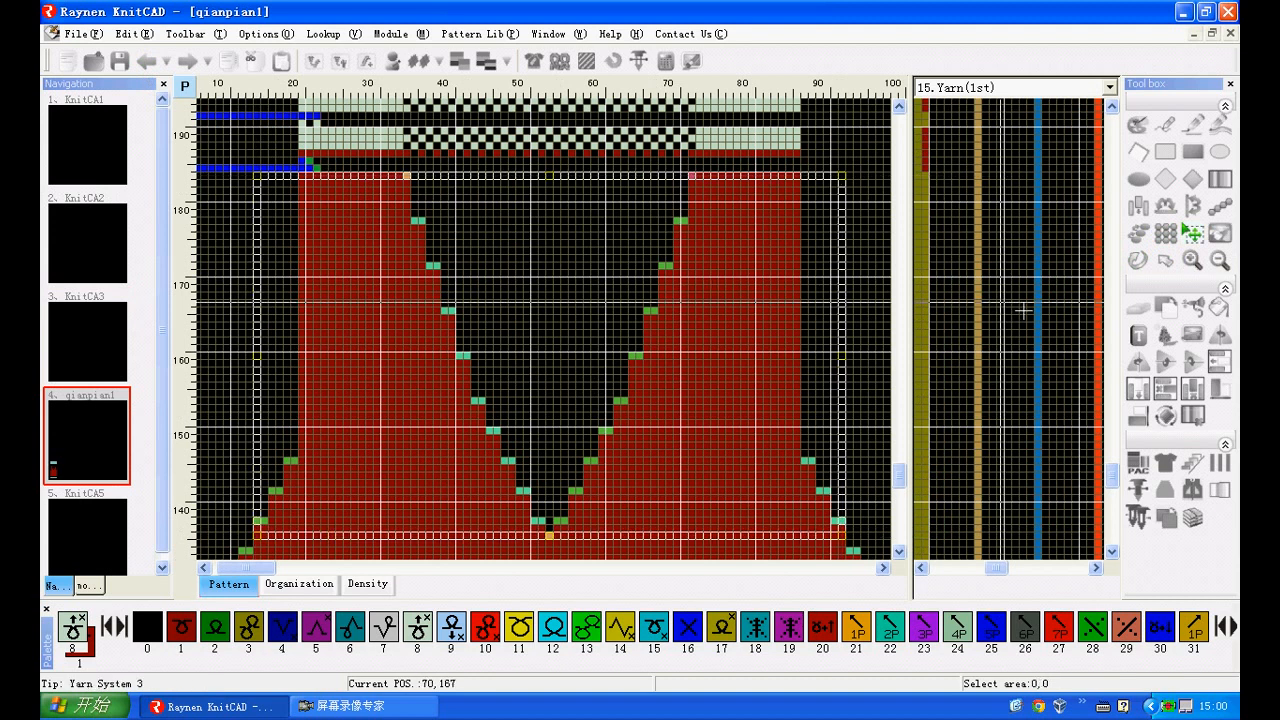
pyautogui.click(1219, 362)
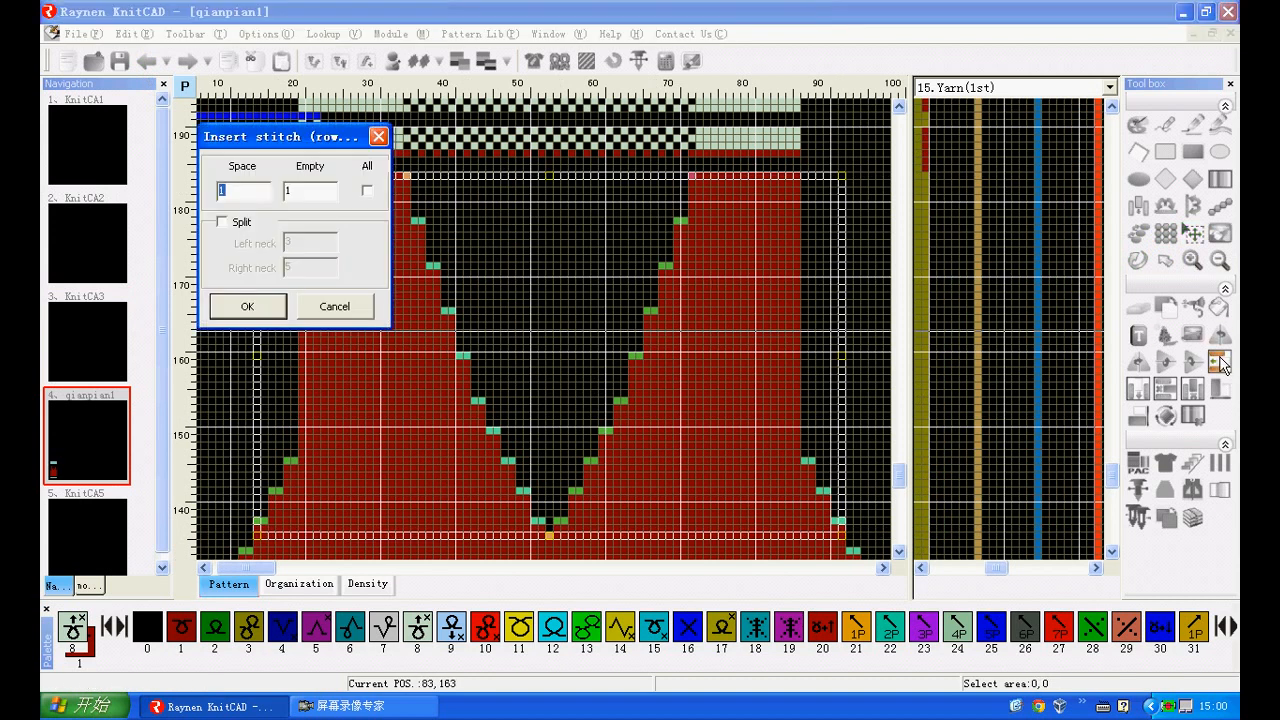
pyautogui.click(222, 221)
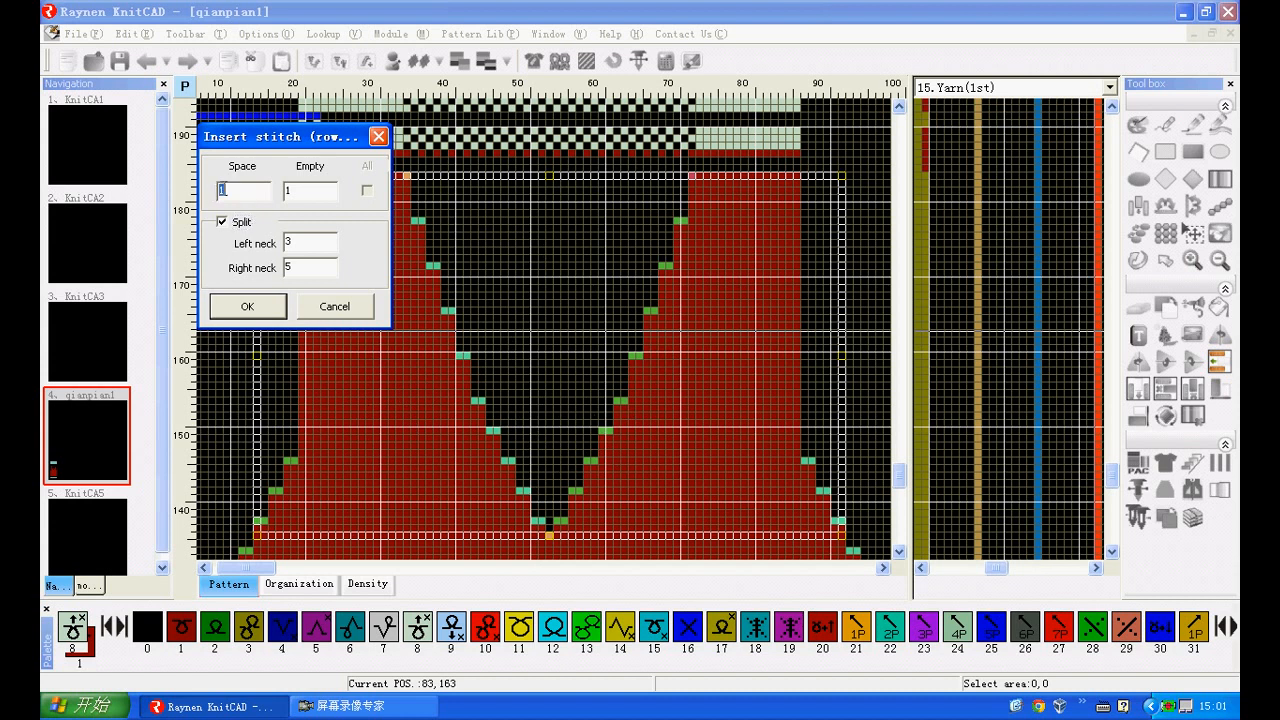
pyautogui.write('22')
pyautogui.click(287, 240)
pyautogui.write('3')
pyautogui.press('Return')
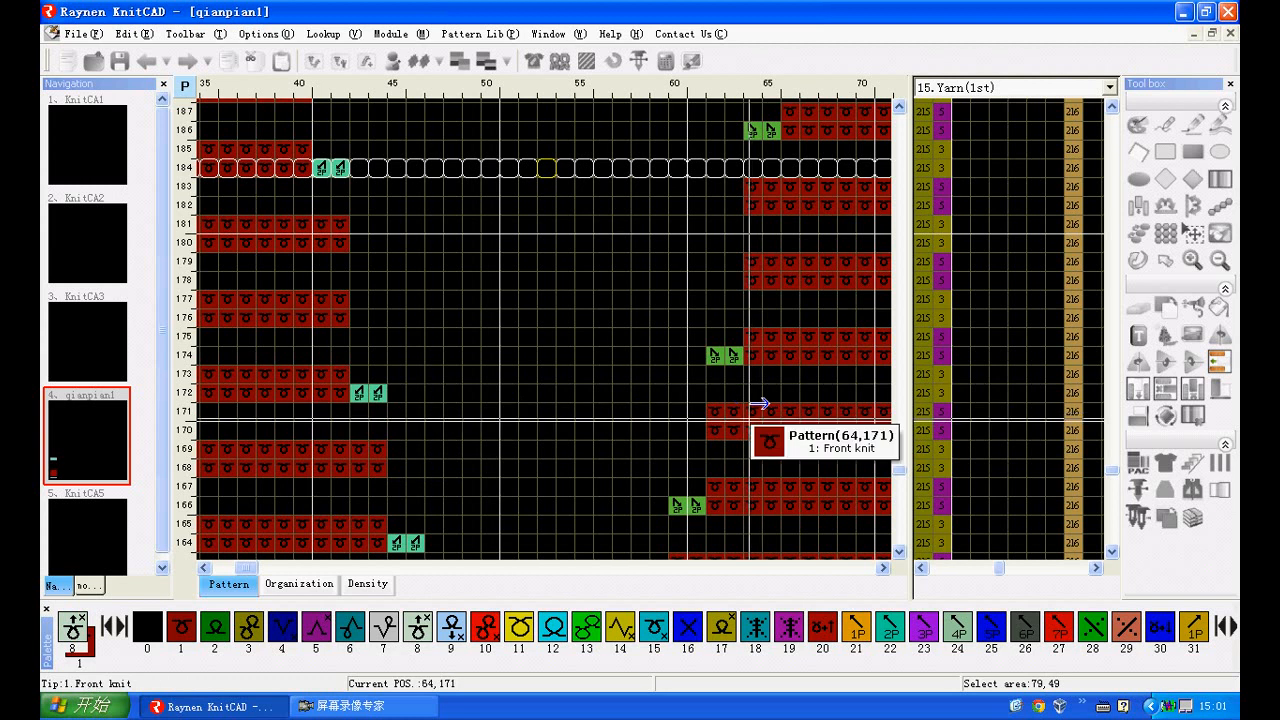
# Step: Open KnitCA5, select the 7-by-6 area starting at column 7, row 6, and insert two empty columns after each of its columns
pyautogui.click(110, 542)
pyautogui.click(1193, 232)
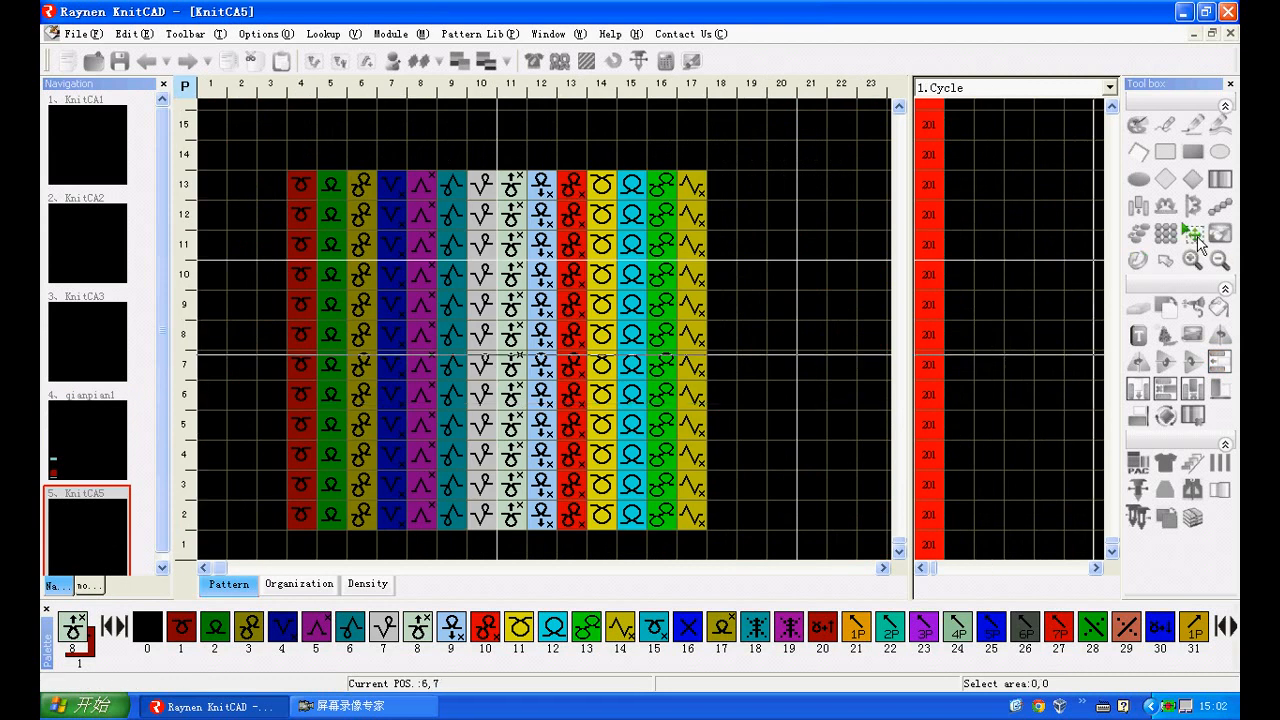
pyautogui.moveTo(392, 396); pyautogui.dragTo(622, 338)
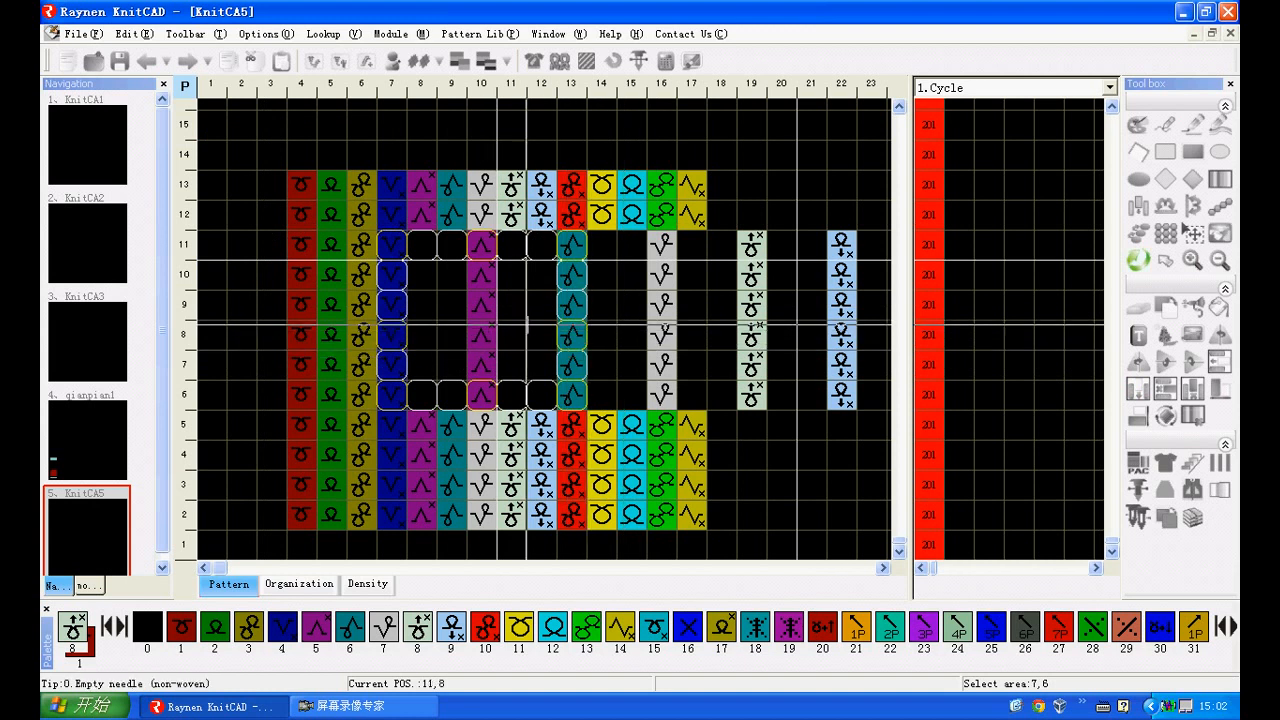
# Step: Undo the column insertion and repeat it over the full pattern height with All enabled, Space 1 and Empty 2
pyautogui.click(146, 60)
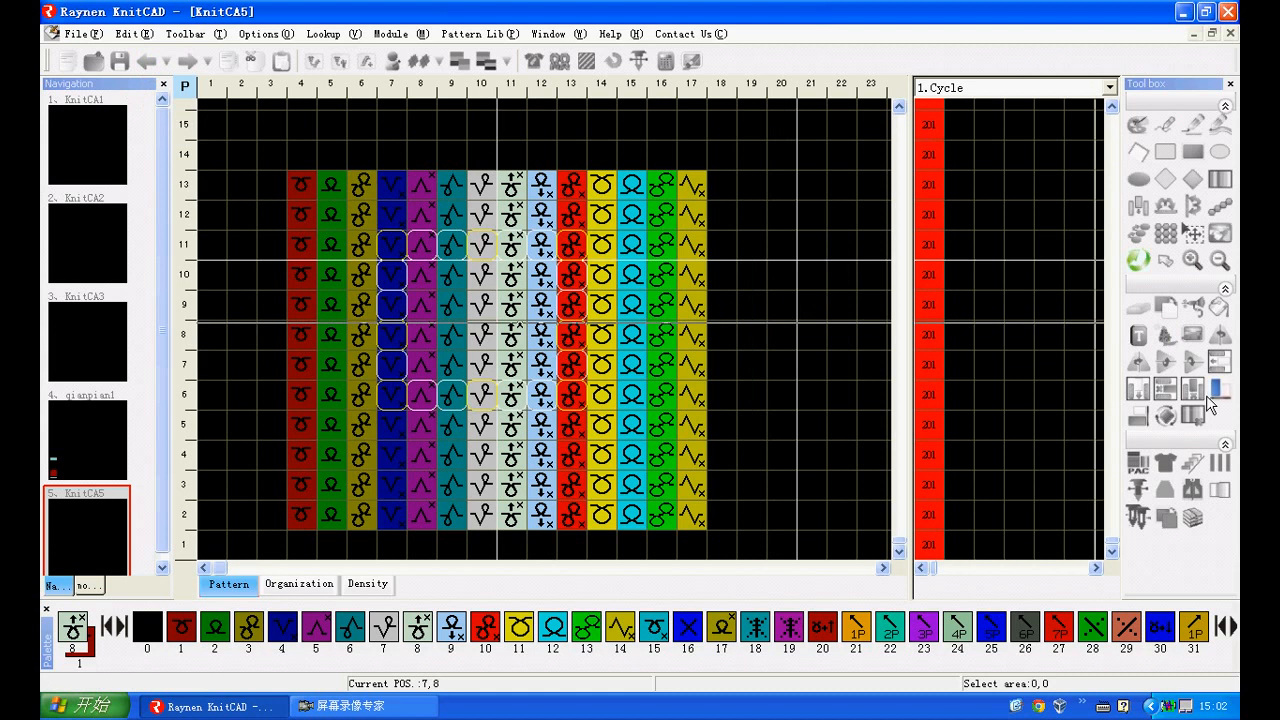
pyautogui.click(1140, 404)
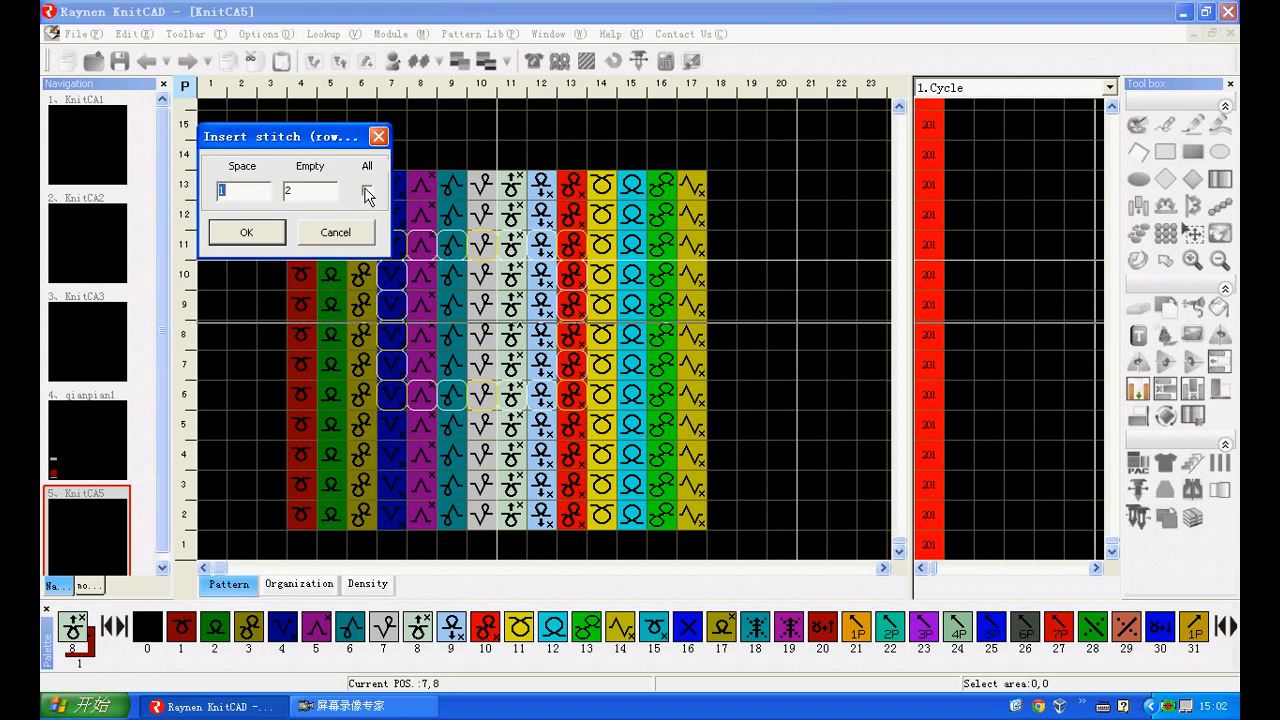
pyautogui.click(268, 240)
pyautogui.scroll(-3, 511, 305)
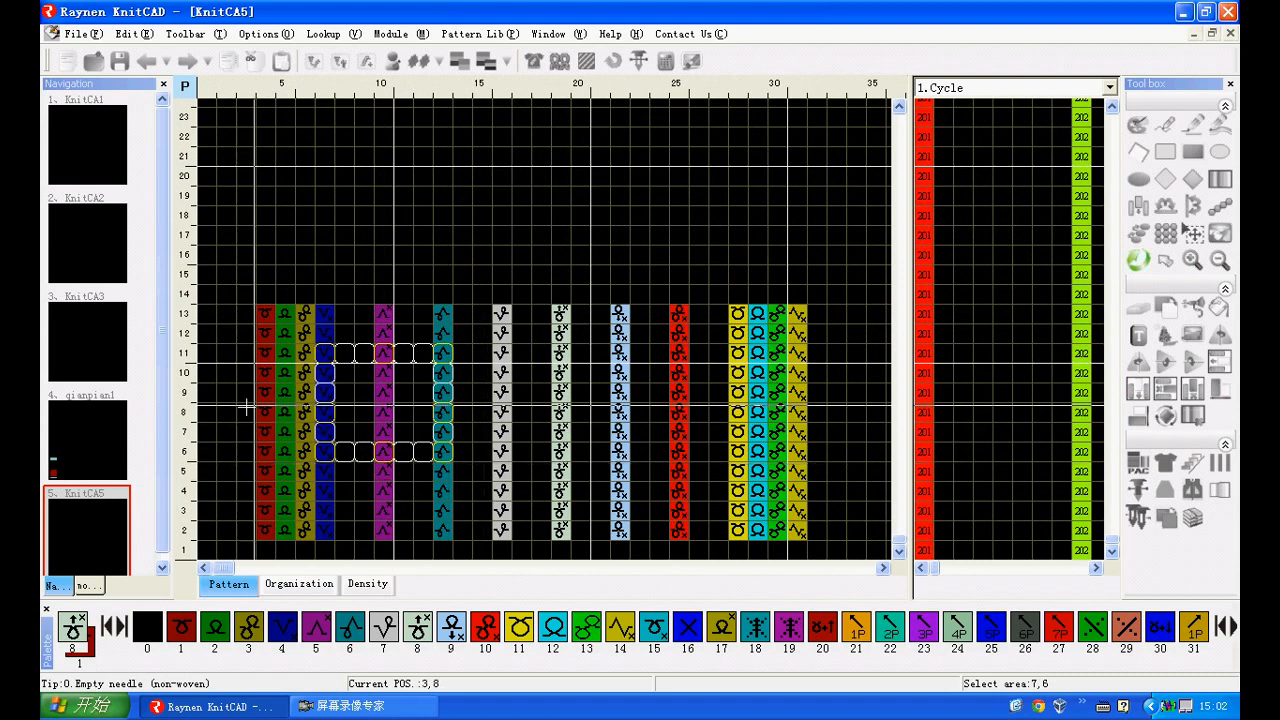
# Step: Switch to KnitCA3 and delete spaced rows across the full pattern width with Space 2, Empty 1 and All enabled
pyautogui.click(94, 366)
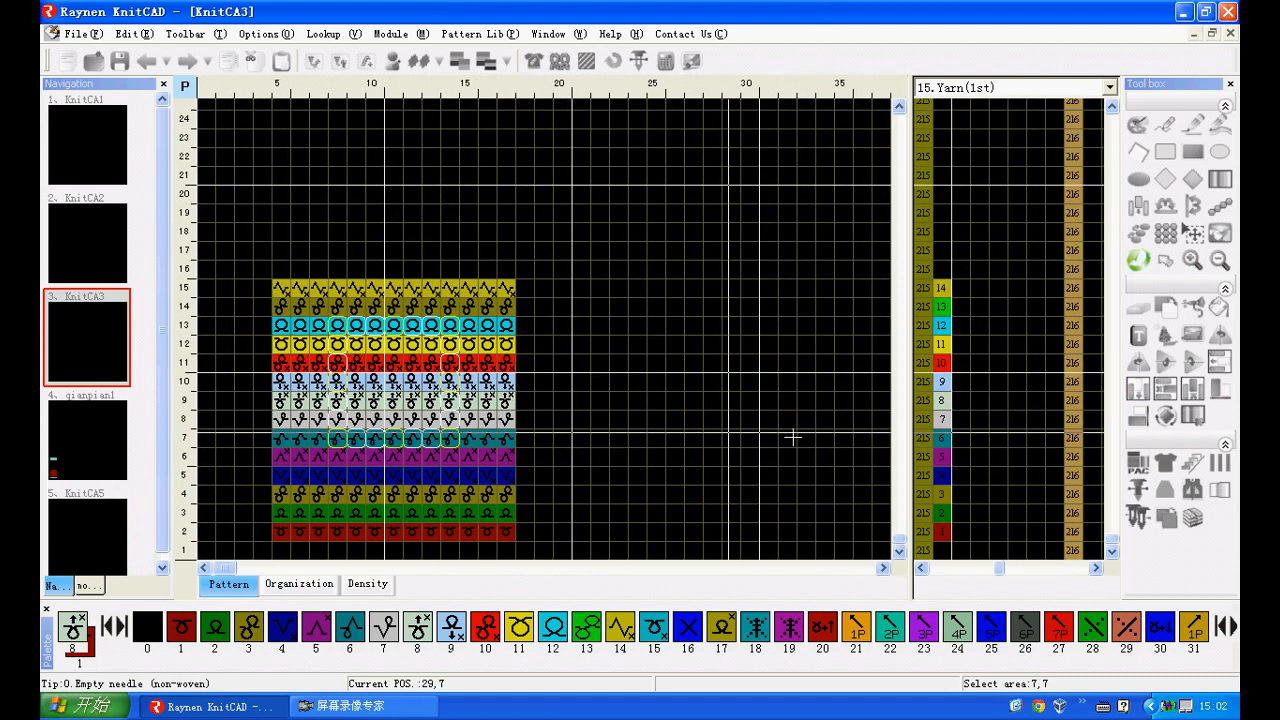
pyautogui.click(1166, 389)
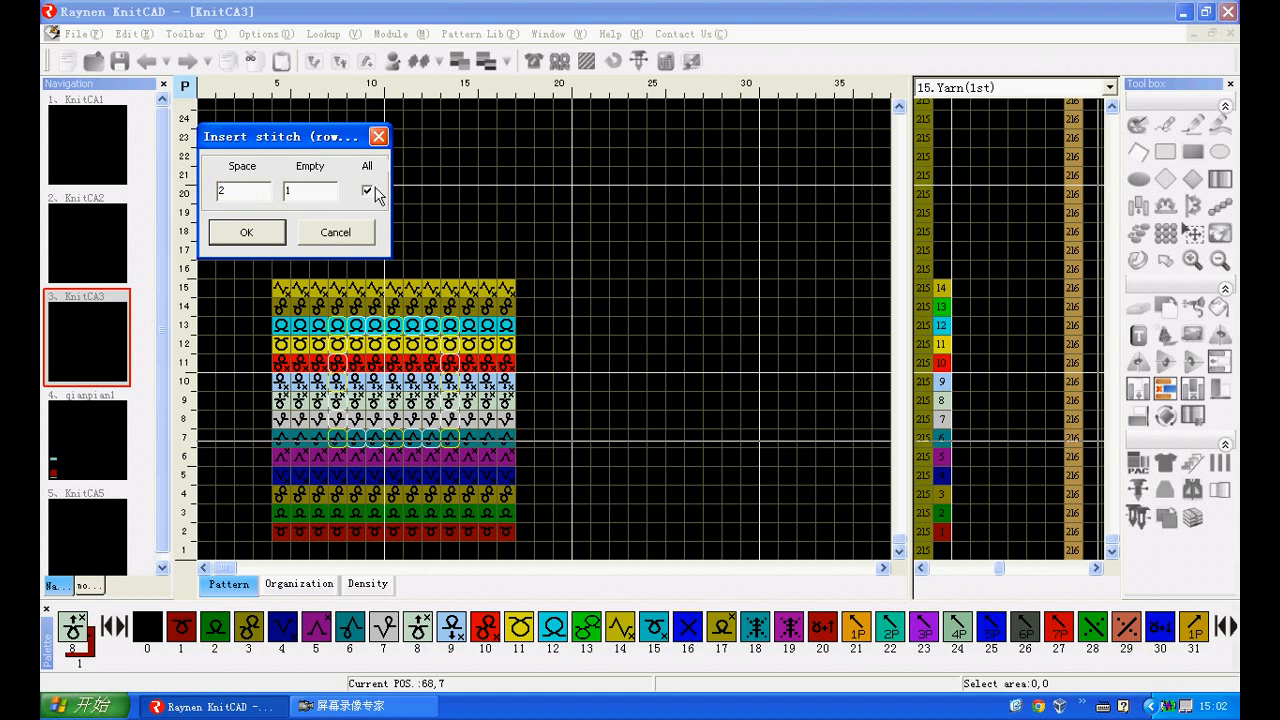
pyautogui.click(279, 232)
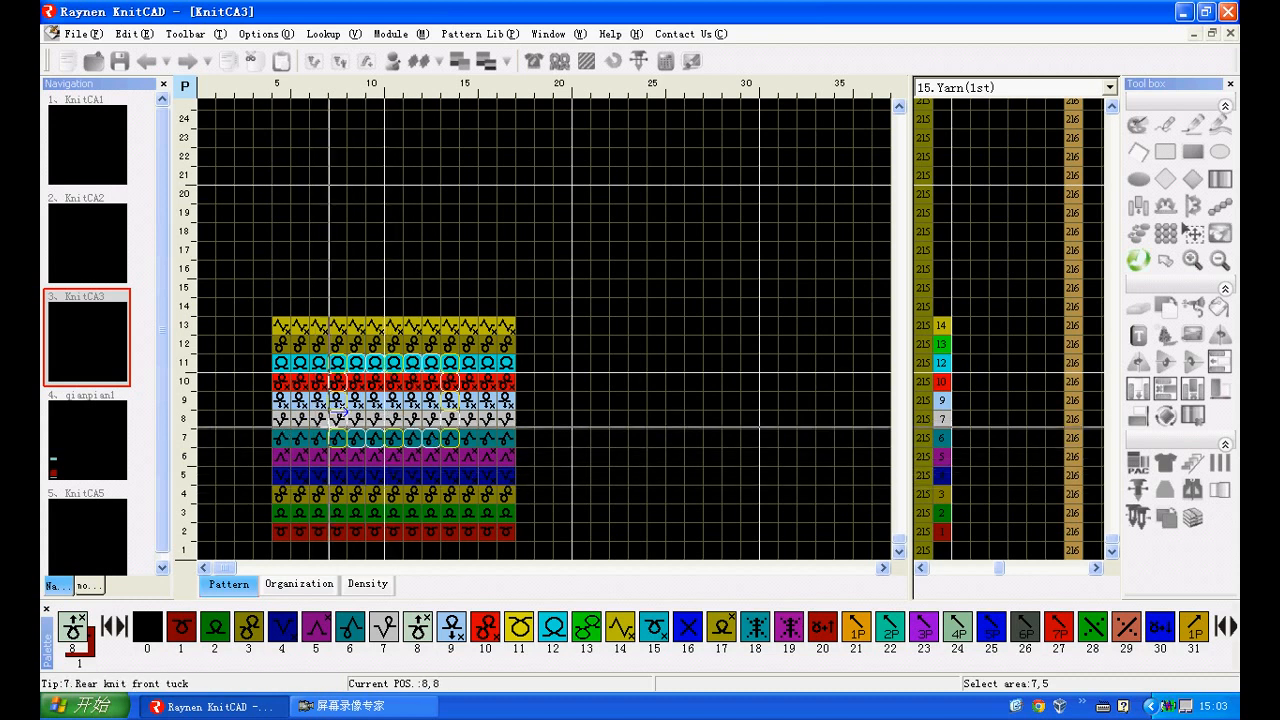
# Step: Undo the row deletion and repeat it only within the selected area's columns with All disabled, Space 2 and Empty 1
pyautogui.click(148, 61)
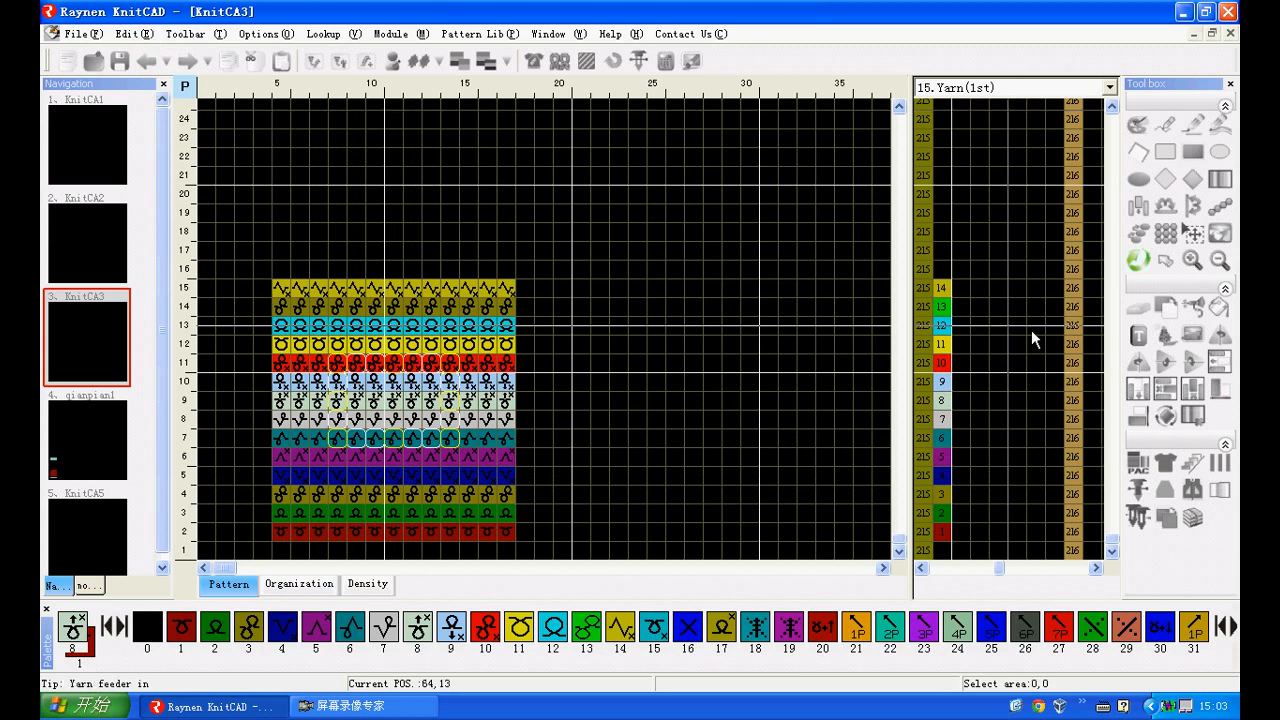
pyautogui.click(1164, 388)
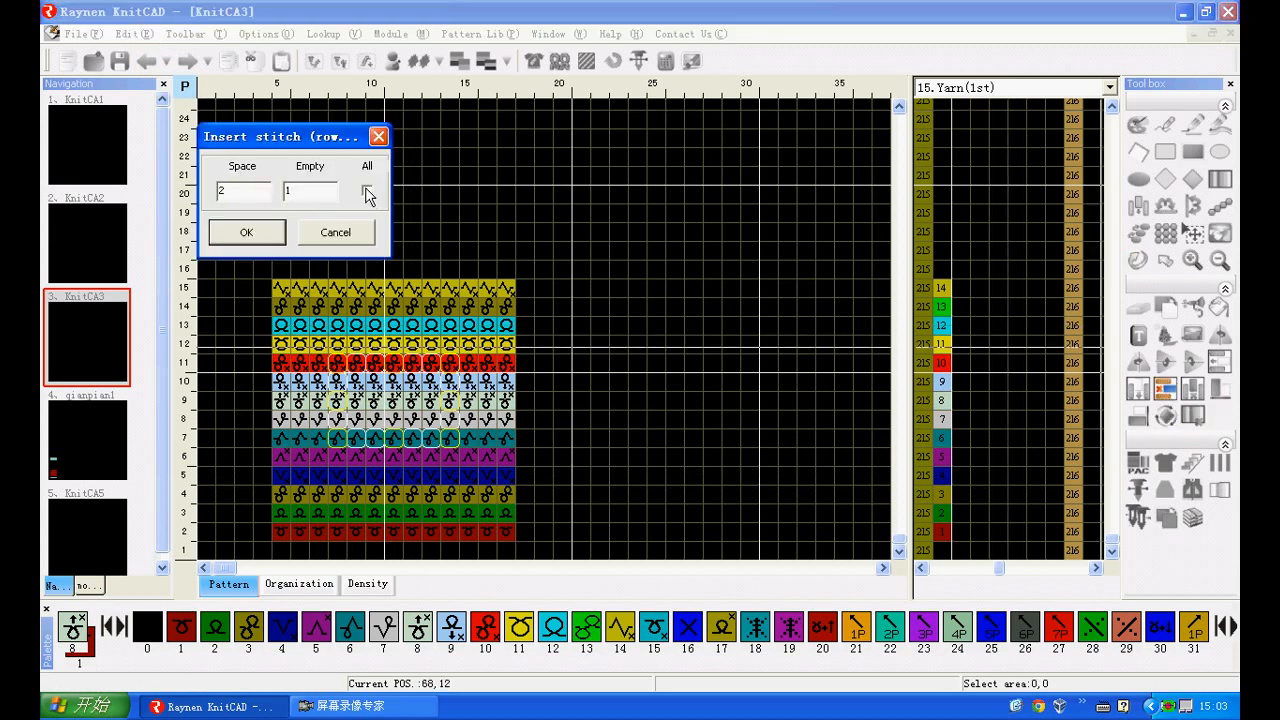
pyautogui.click(250, 234)
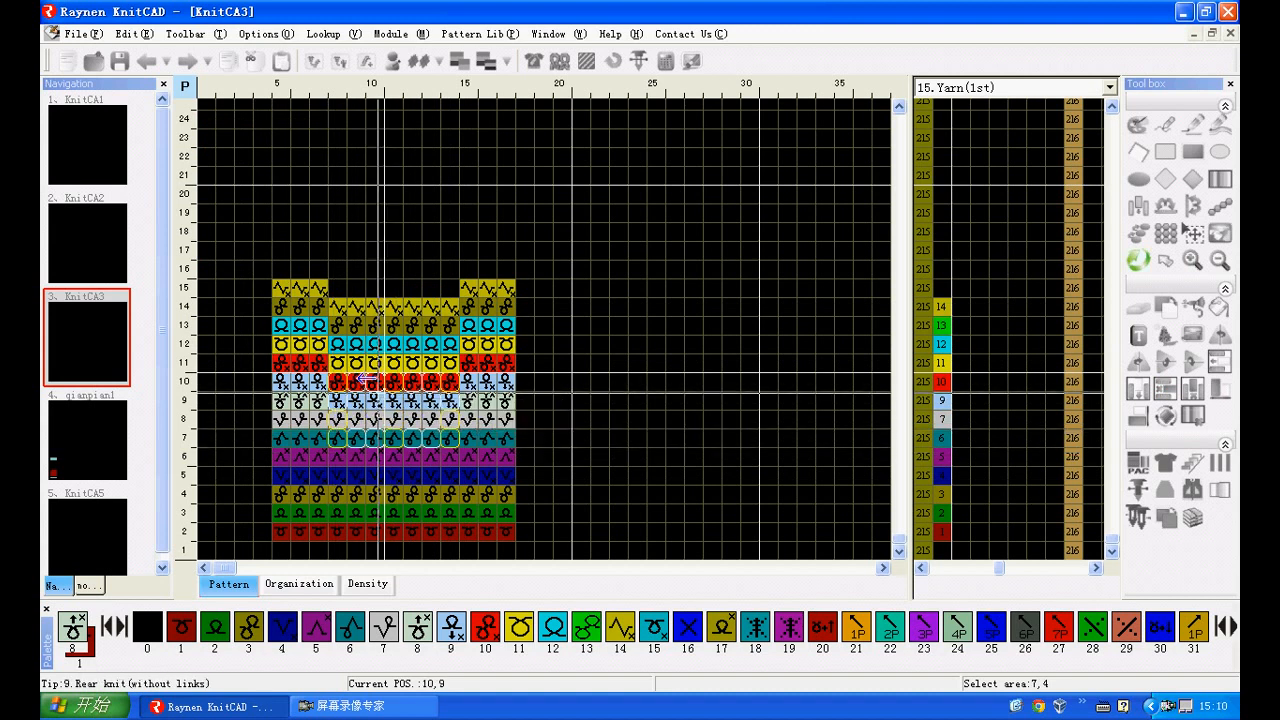
# Step: In KnitCA5, undo the column insertion and delete spaced columns over the full pattern height with Space 1, Empty 1 and All enabled
pyautogui.click(88, 505)
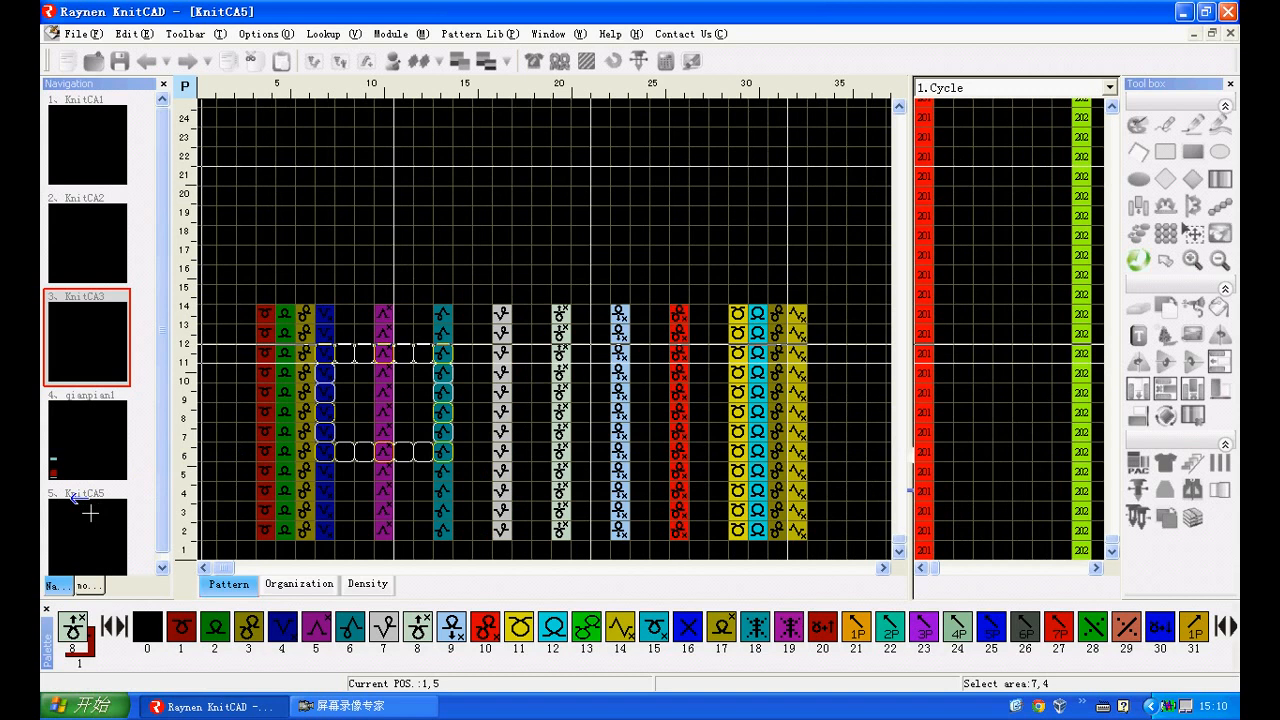
pyautogui.click(147, 62)
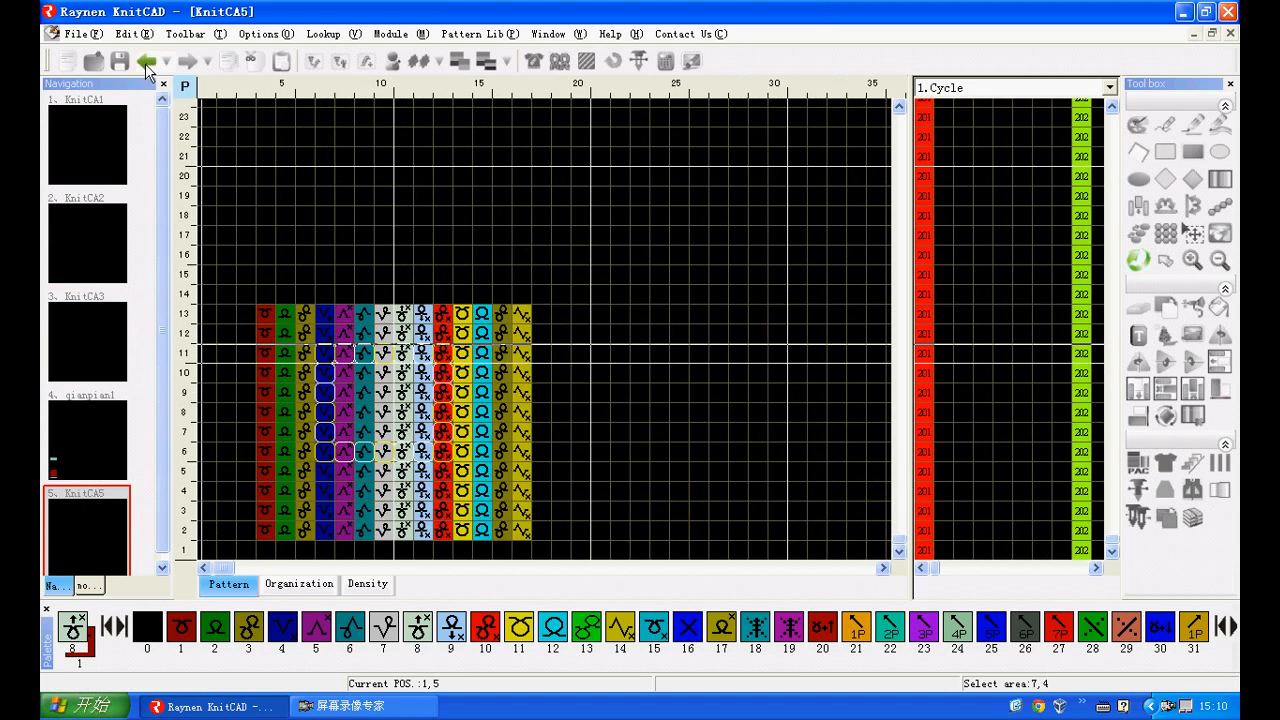
pyautogui.click(1191, 393)
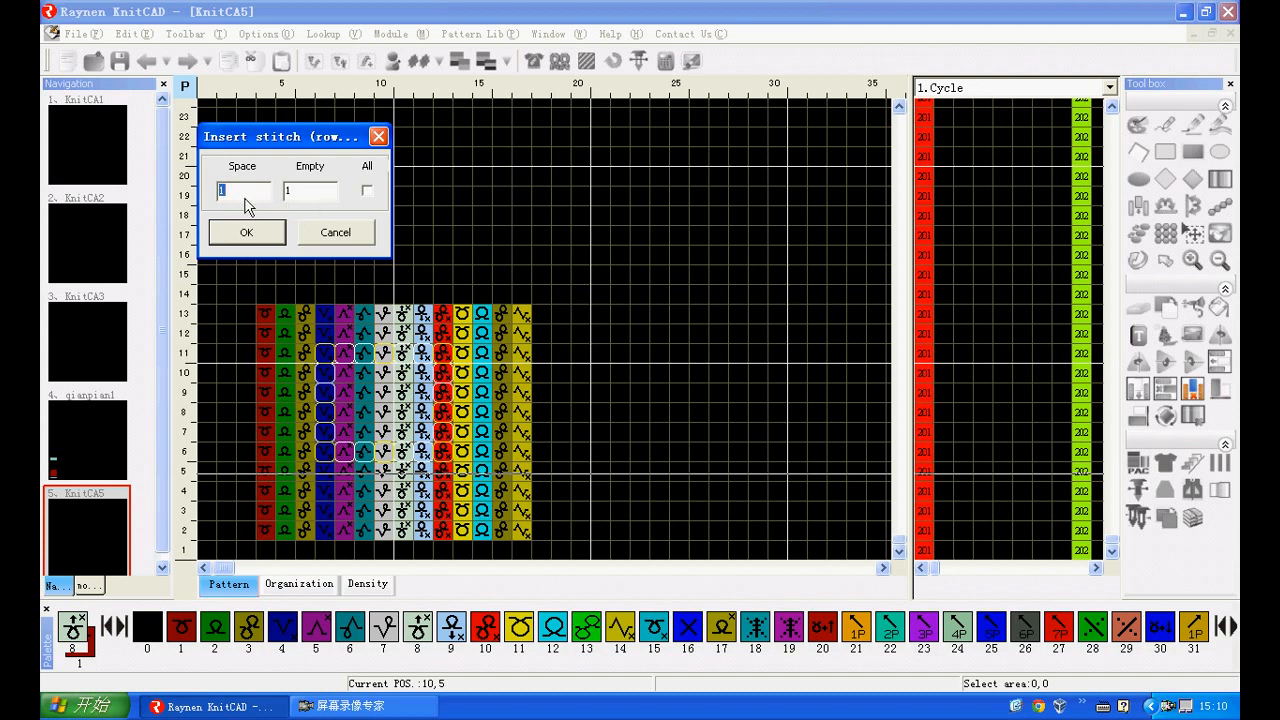
pyautogui.click(367, 190)
pyautogui.click(247, 232)
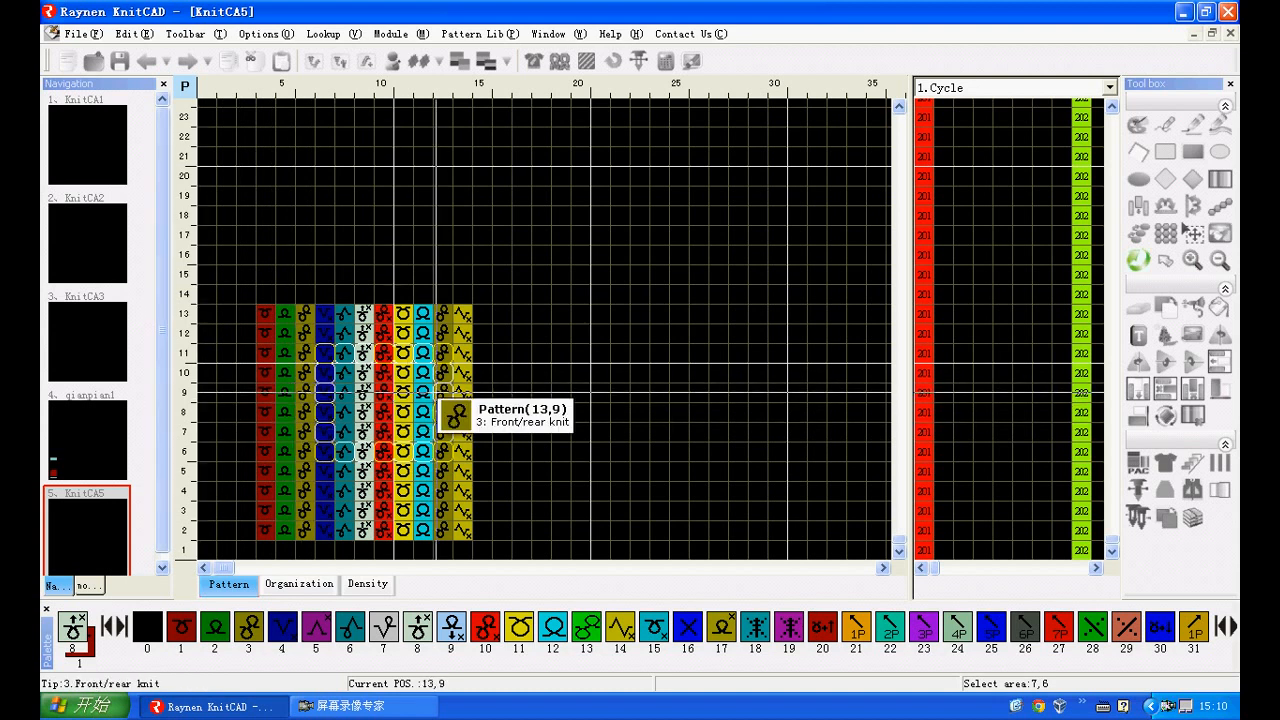
# Step: Undo the column deletion and repeat it only within the selected area's rows with All disabled, Space 1 and Empty 1
pyautogui.click(148, 62)
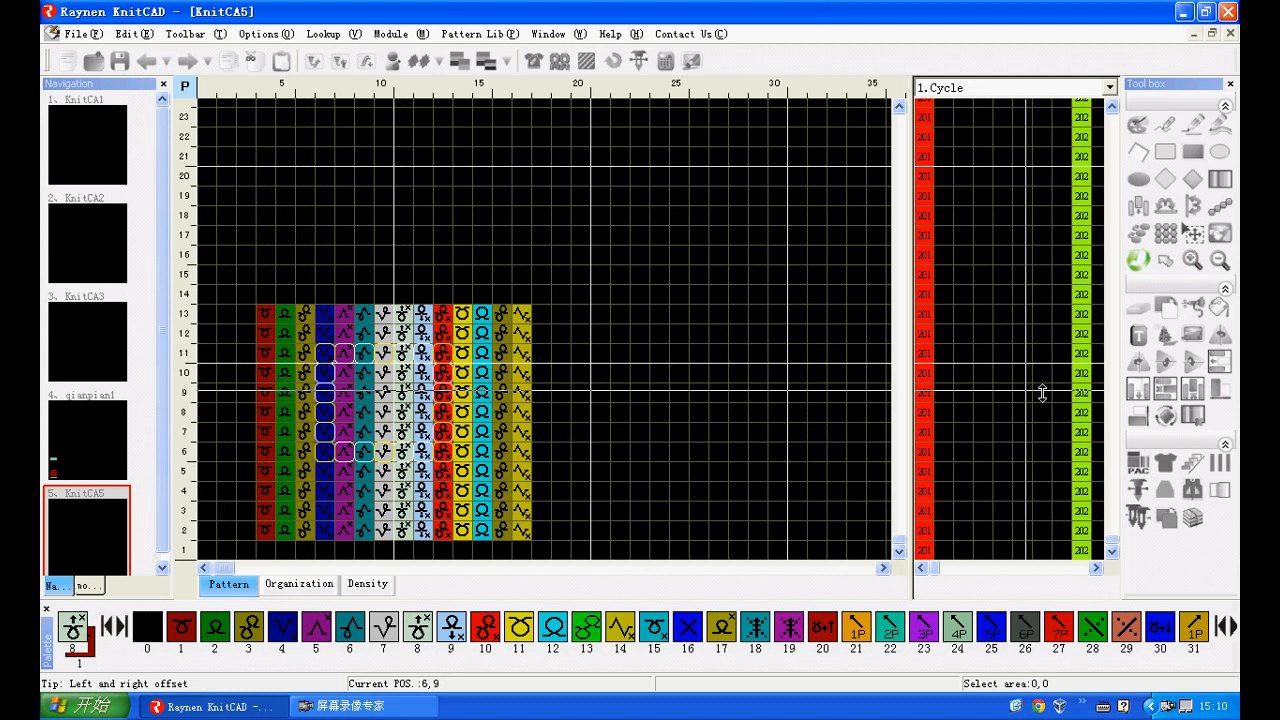
pyautogui.click(1195, 390)
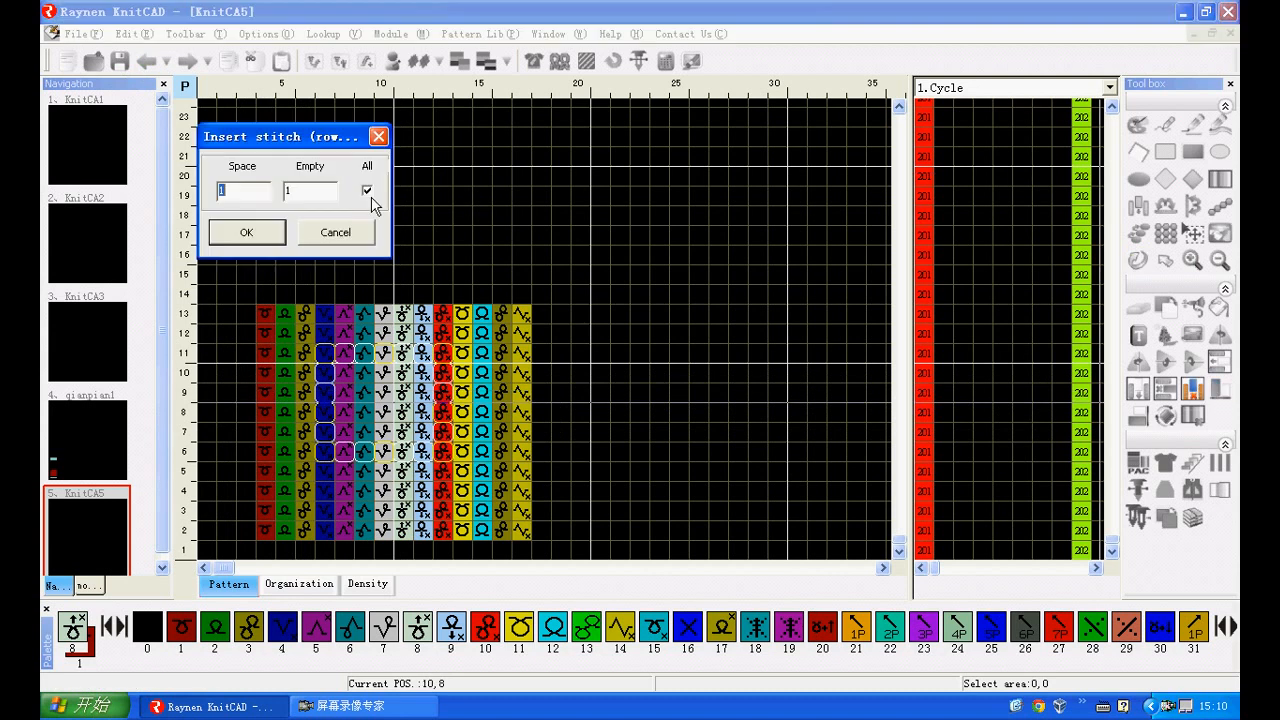
pyautogui.click(248, 232)
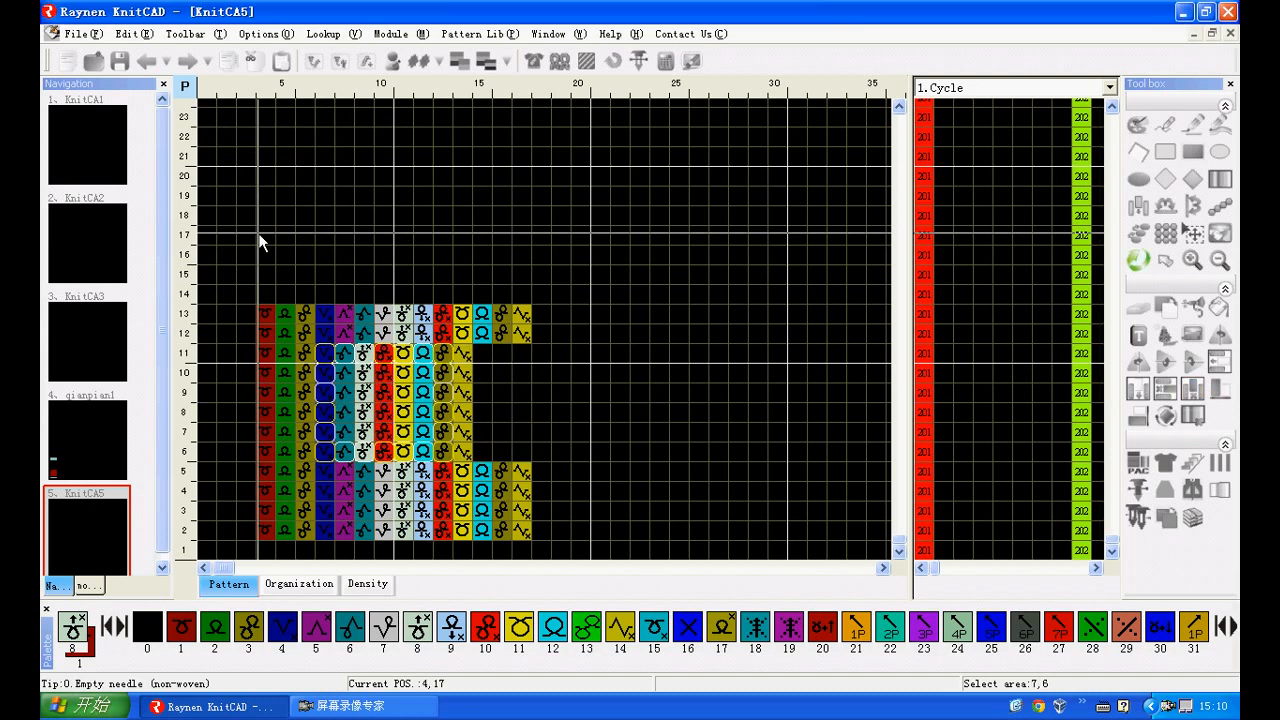